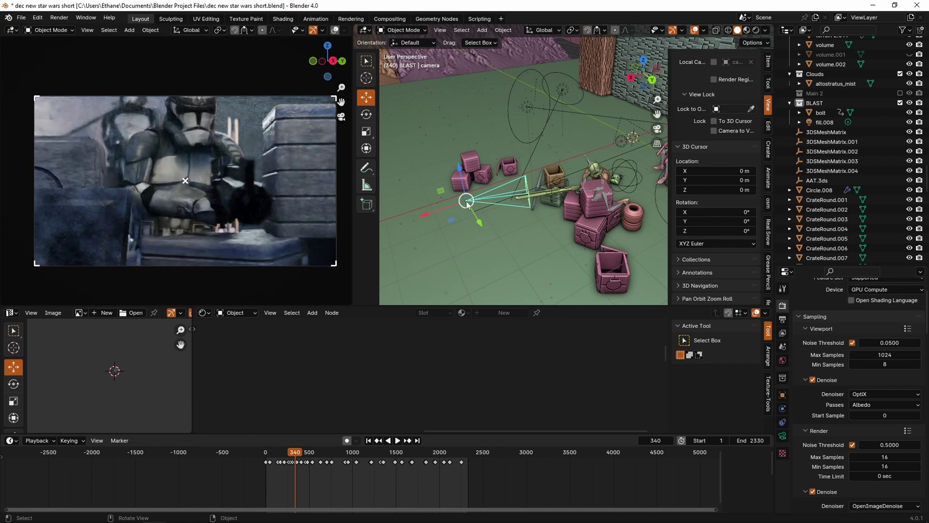
- Try to reposition the Camera Track empty near the droids by about 0.07 m X, 0.24 m Y and 0.22 m Z
{"action": "left_click", "coordinate": [425, 180]}
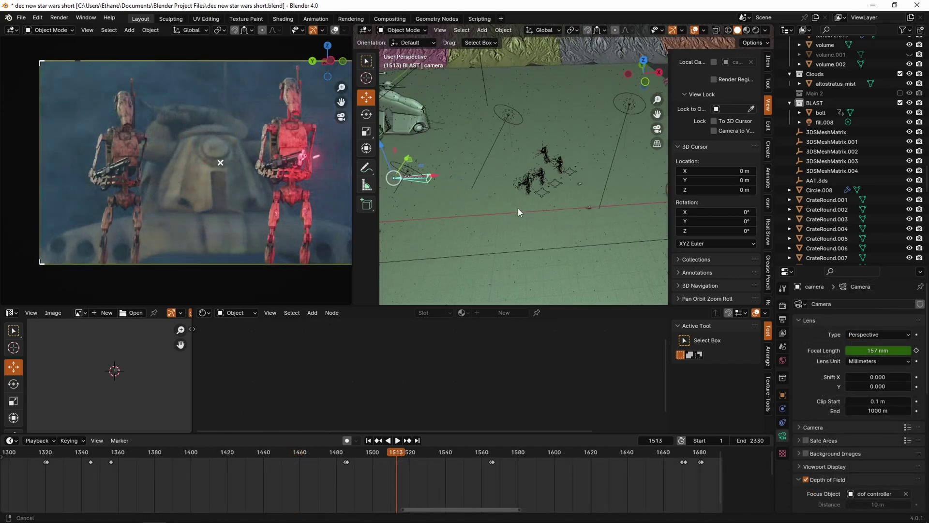
{"action": "left_click", "coordinate": [547, 171]}
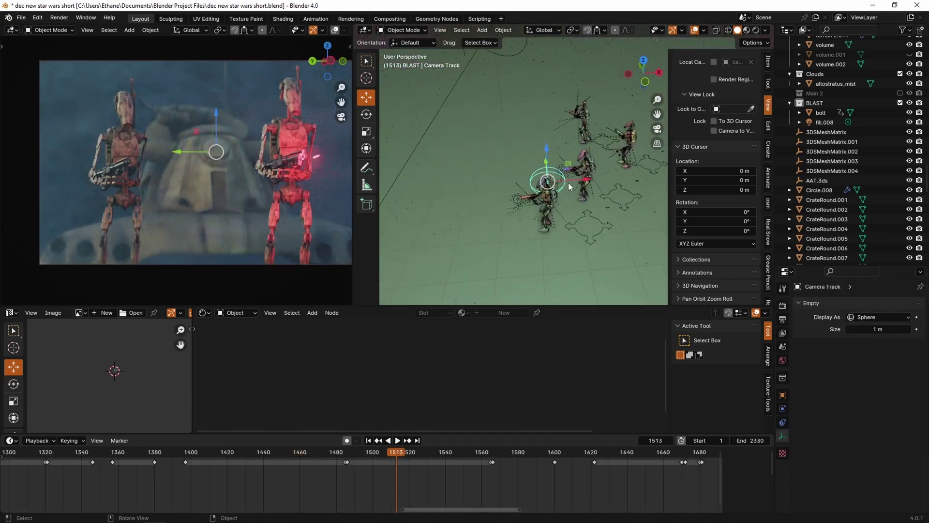
{"action": "scroll", "coordinate": [576, 192], "scroll_direction": "up", "scroll_amount": 2}
{"action": "left_click_drag", "start_coordinate": [581, 214], "coordinate": [557, 211]}
{"action": "right_click", "coordinate": [557, 211]}
{"action": "scroll", "coordinate": [588, 235], "scroll_direction": "down", "scroll_amount": 3}
{"action": "scroll", "coordinate": [526, 221], "scroll_direction": "up", "scroll_amount": 3}
{"action": "middle_click_drag", "start_coordinate": [588, 231], "coordinate": [534, 216]}
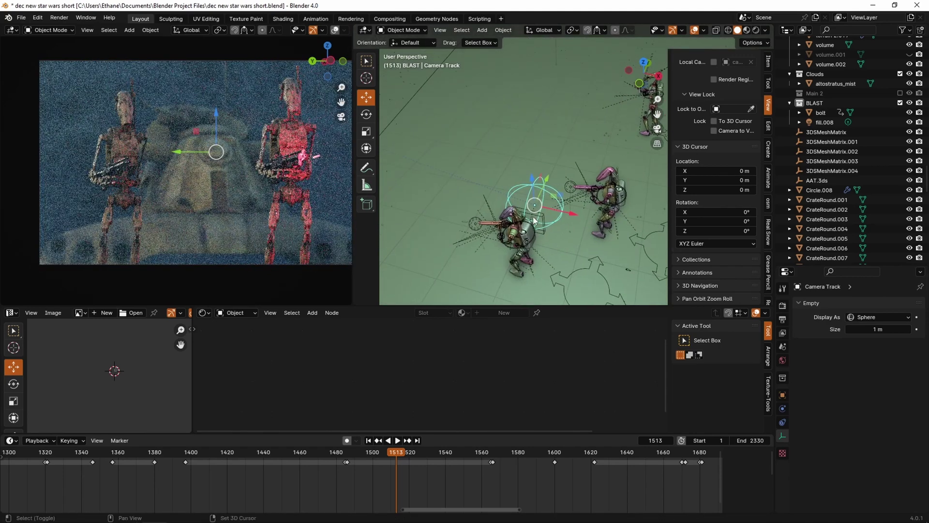
{"action": "left_click_drag", "start_coordinate": [539, 218], "coordinate": [547, 199]}
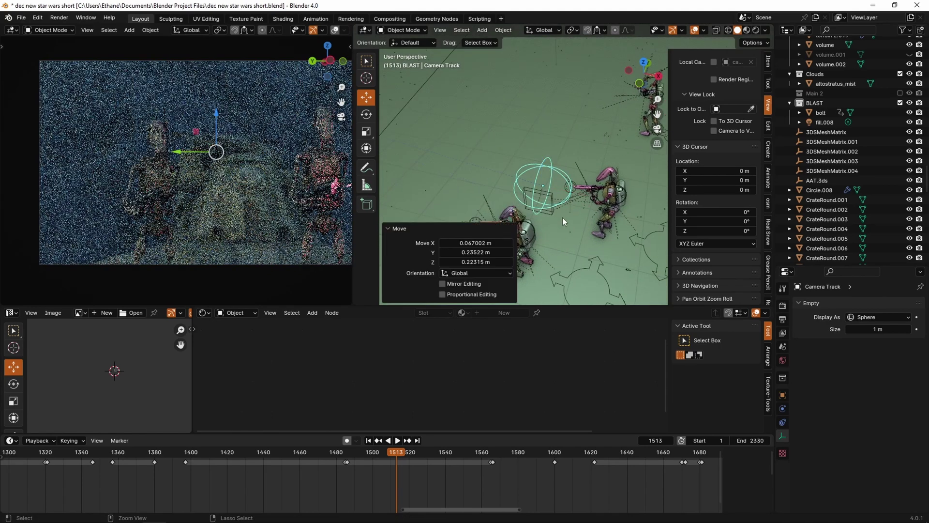
{"action": "scroll", "coordinate": [536, 182], "scroll_direction": "up", "scroll_amount": 2}
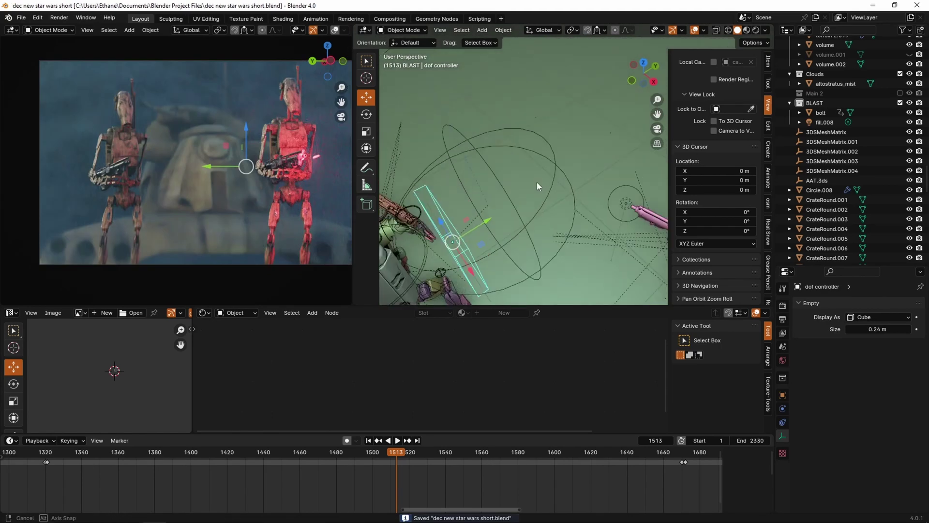
- Move the dof controller empty about 9.47 m along negative X, away from the droids
{"action": "middle_click_drag", "start_coordinate": [536, 182], "coordinate": [556, 172], "text": "shift"}
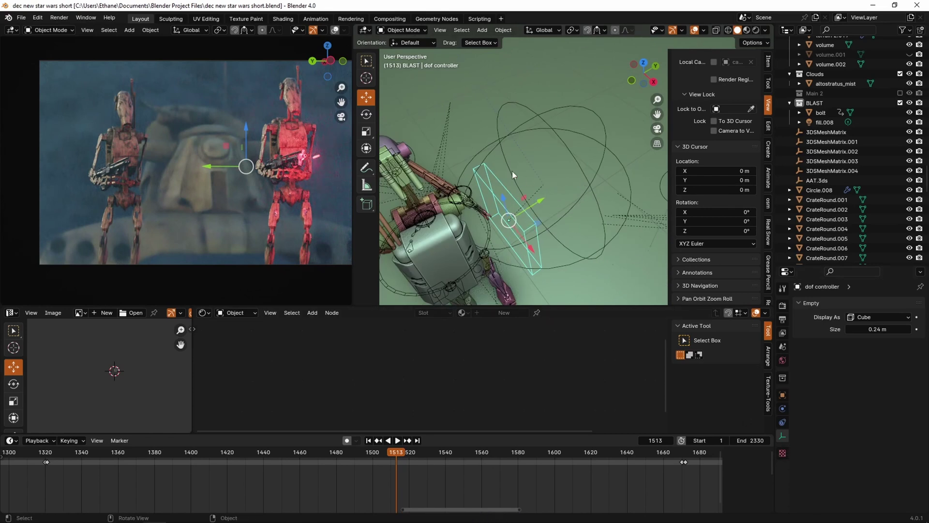
{"action": "scroll", "coordinate": [511, 171], "scroll_direction": "down", "scroll_amount": 6}
{"action": "left_click_drag", "start_coordinate": [575, 210], "coordinate": [203, 153]}
{"action": "scroll", "coordinate": [620, 160], "scroll_direction": "down", "scroll_amount": 5}
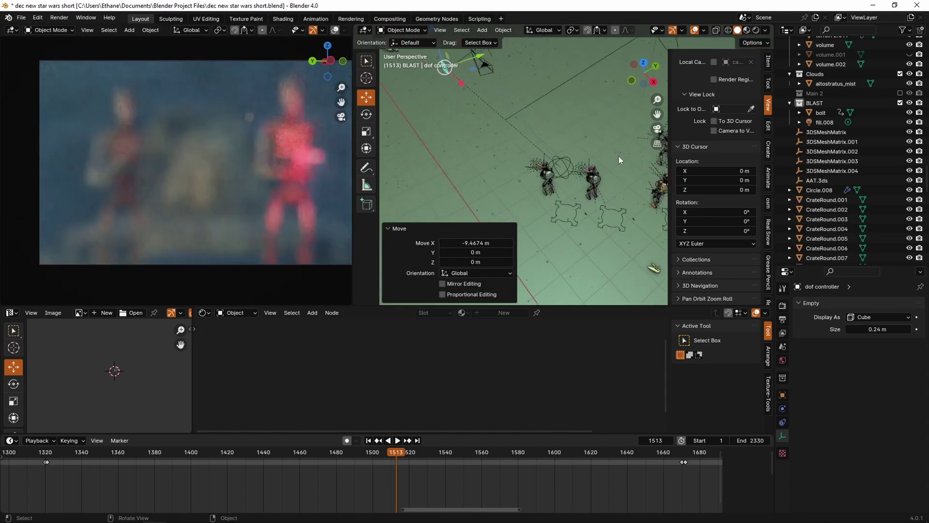
- Move the dof controller back along X to the droids and save the file
{"action": "left_click_drag", "start_coordinate": [467, 91], "coordinate": [663, 252]}
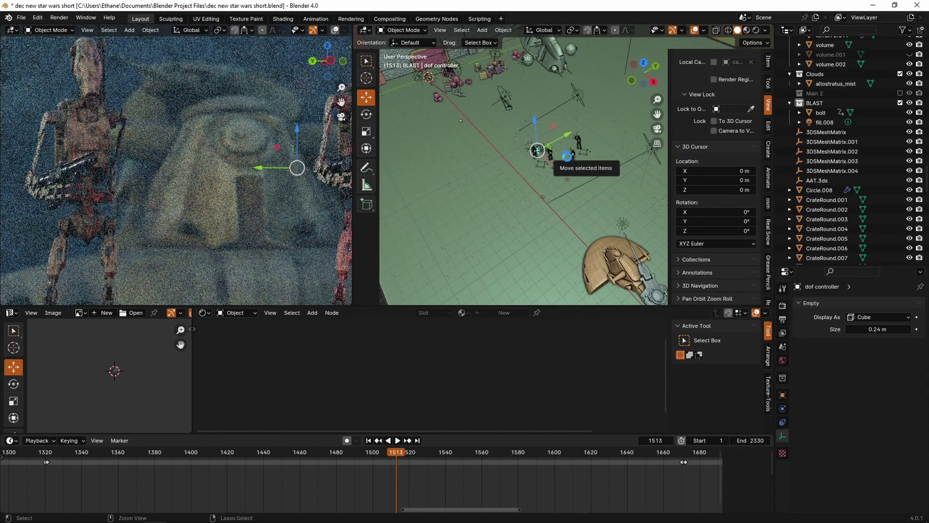
{"action": "key", "text": "ctrl+s"}
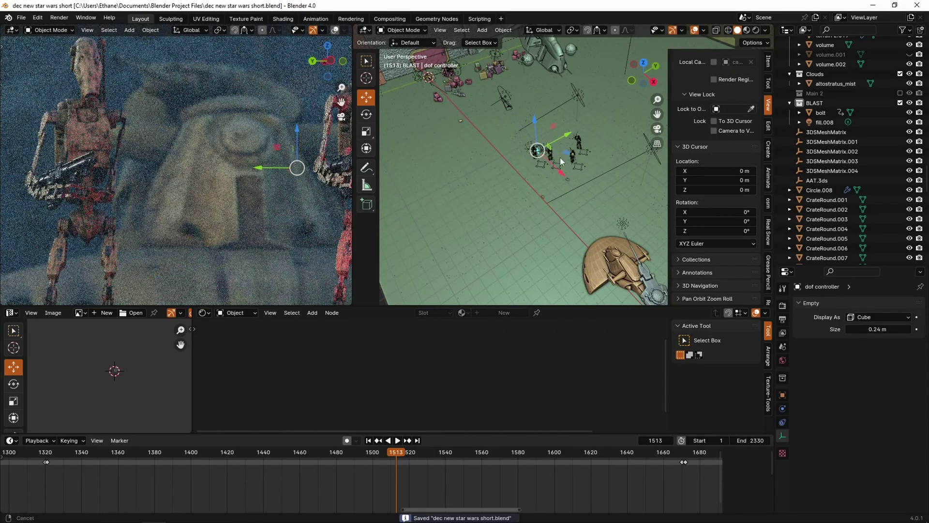
- Select the camera and switch the camera viewport to Solid shading
{"action": "middle_click_drag", "start_coordinate": [560, 158], "coordinate": [600, 198], "text": "shift"}
{"action": "left_click", "coordinate": [541, 139]}
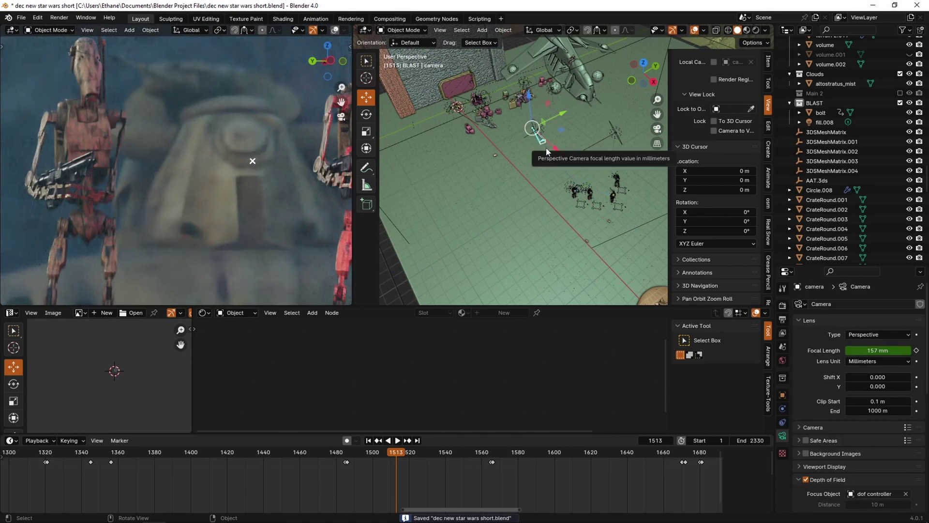
{"action": "key", "text": "z"}
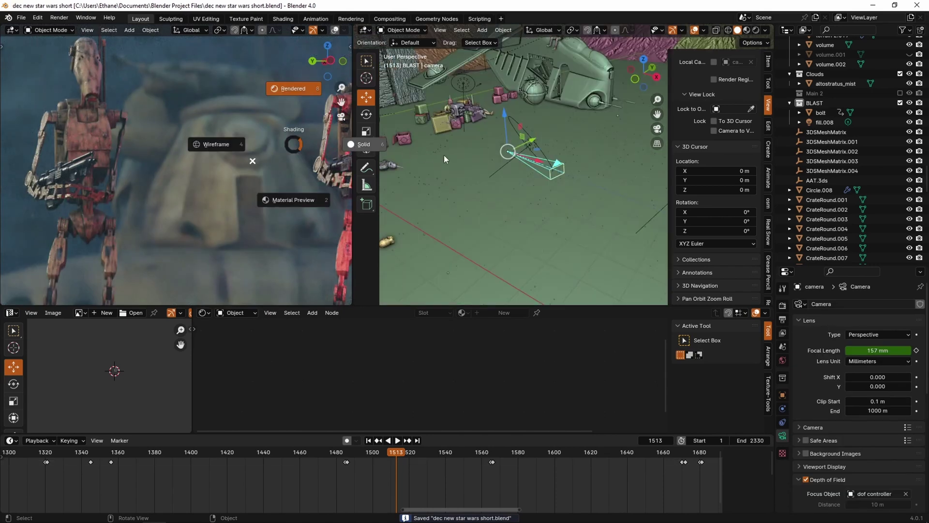
{"action": "left_click", "coordinate": [443, 165]}
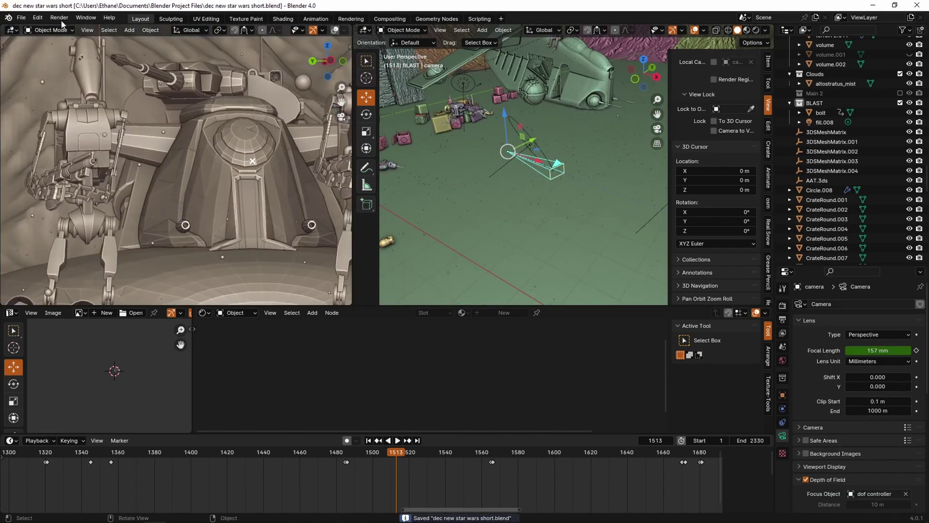
- Start a new file and scale up the camera object by about 3.59
{"action": "left_click", "coordinate": [21, 17]}
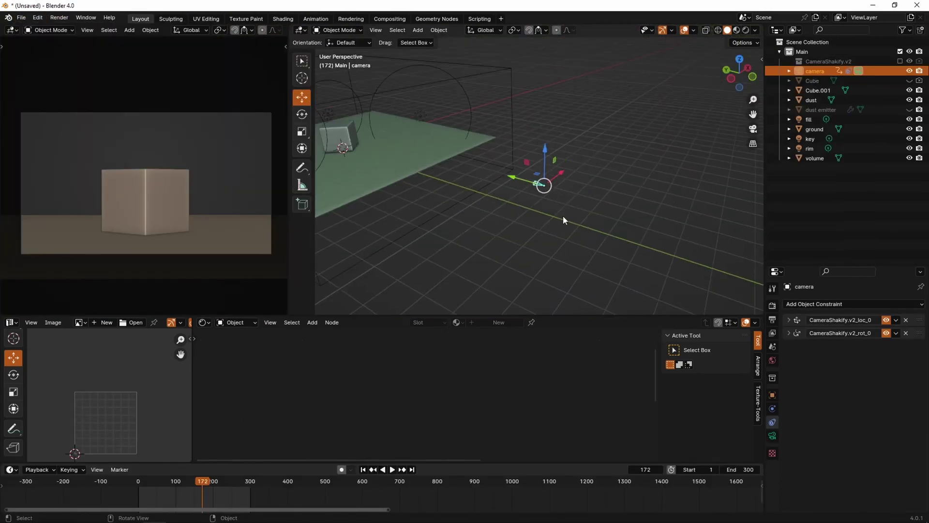
{"action": "key", "text": "s"}
{"action": "left_click", "coordinate": [638, 110]}
{"action": "scroll", "coordinate": [589, 179], "scroll_direction": "down", "scroll_amount": 2}
{"action": "middle_click_drag", "start_coordinate": [523, 147], "coordinate": [575, 211], "text": "shift"}
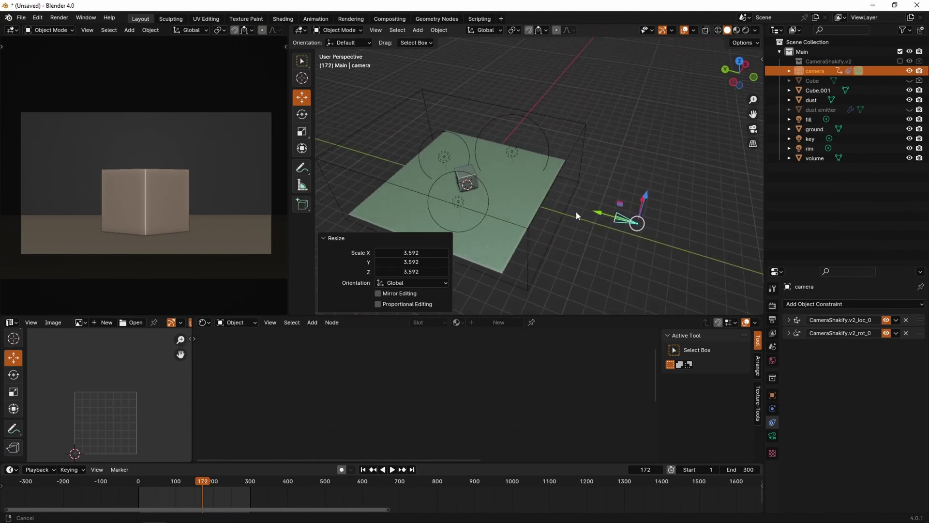
- Add a sphere empty to the scene with the cube
{"action": "scroll", "coordinate": [518, 211], "scroll_direction": "up", "scroll_amount": 2}
{"action": "key", "text": "shift+a"}
{"action": "mouse_move", "coordinate": [471, 317]}
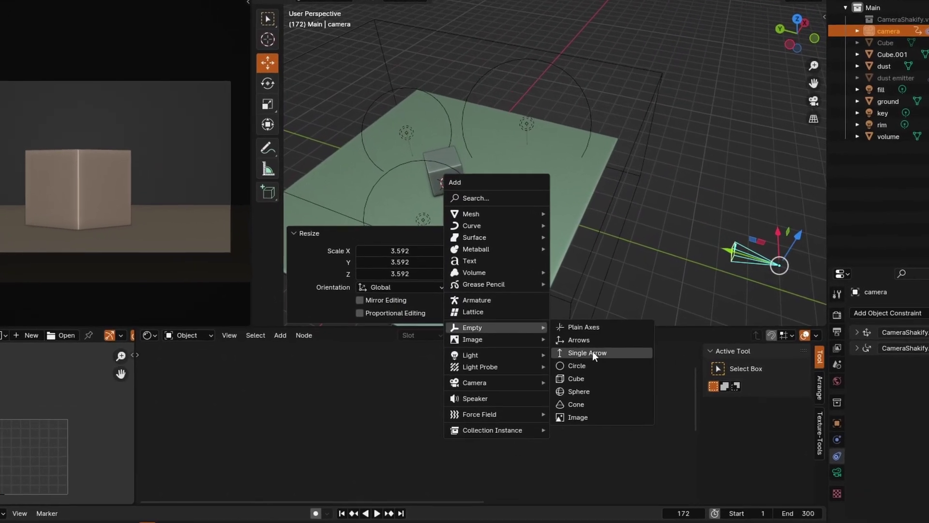
{"action": "left_click", "coordinate": [581, 393]}
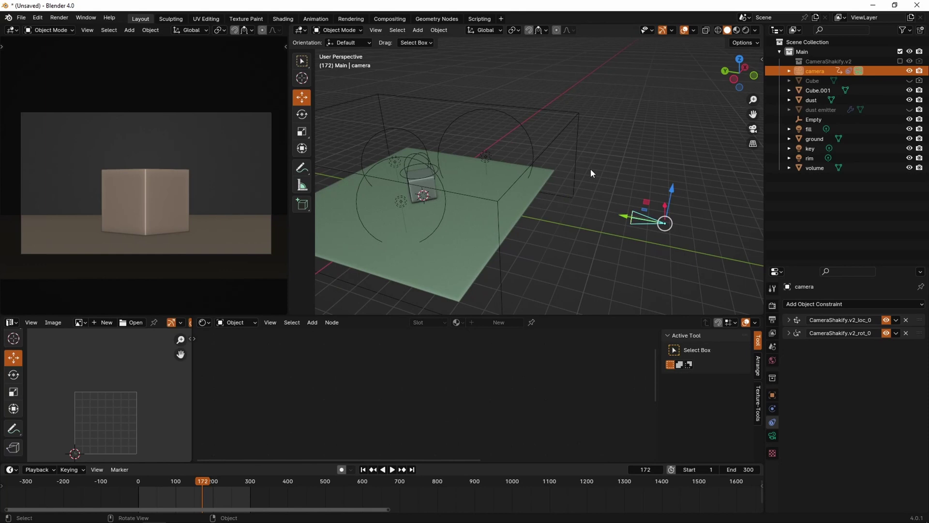
- Add a Track To constraint to the camera with the sphere empty as its target
{"action": "middle_click_drag", "start_coordinate": [591, 169], "coordinate": [629, 203]}
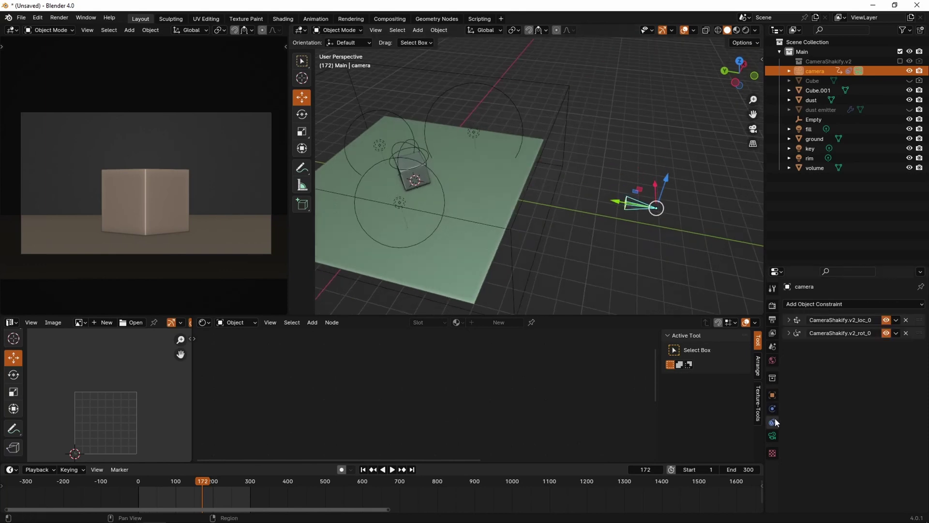
{"action": "left_click", "coordinate": [830, 305]}
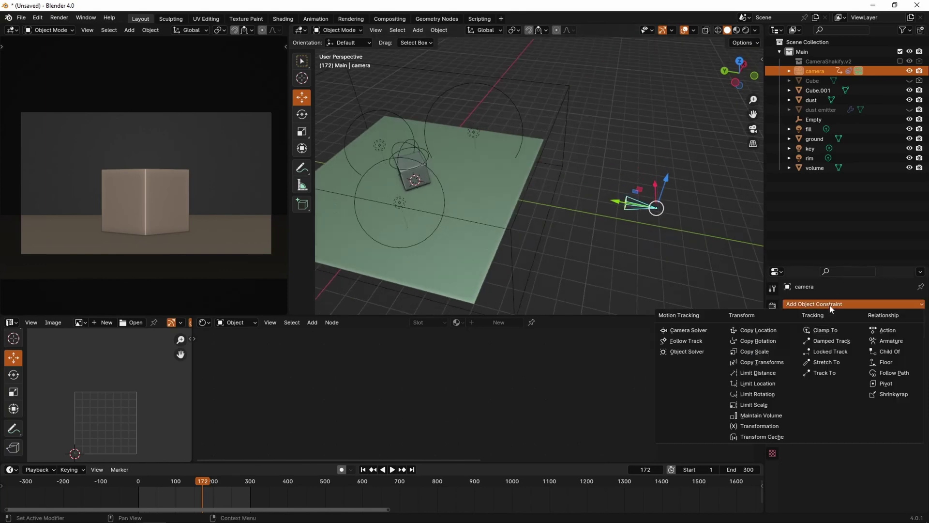
{"action": "left_click", "coordinate": [822, 374]}
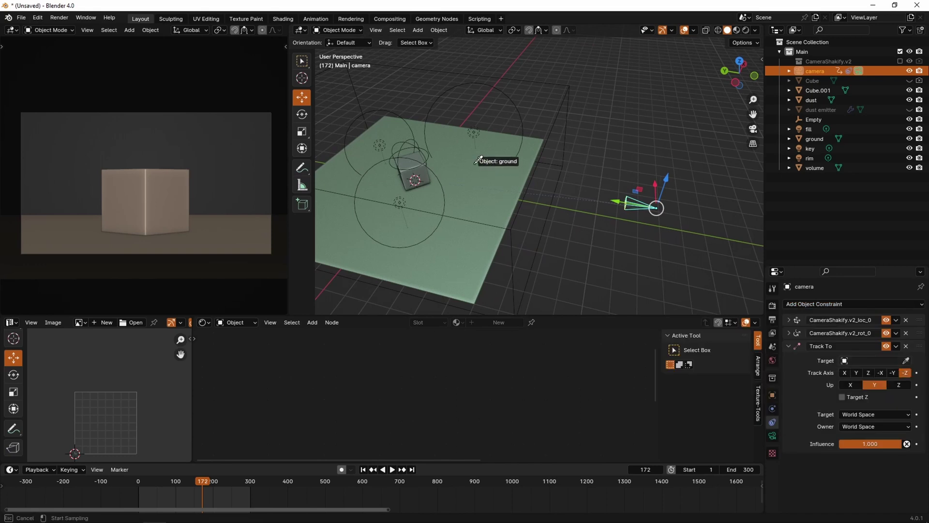
{"action": "left_click", "coordinate": [419, 146]}
- Try moving the camera sideways to test whether it keeps aiming at the sphere empty
{"action": "middle_click_drag", "start_coordinate": [654, 242], "coordinate": [637, 213]}
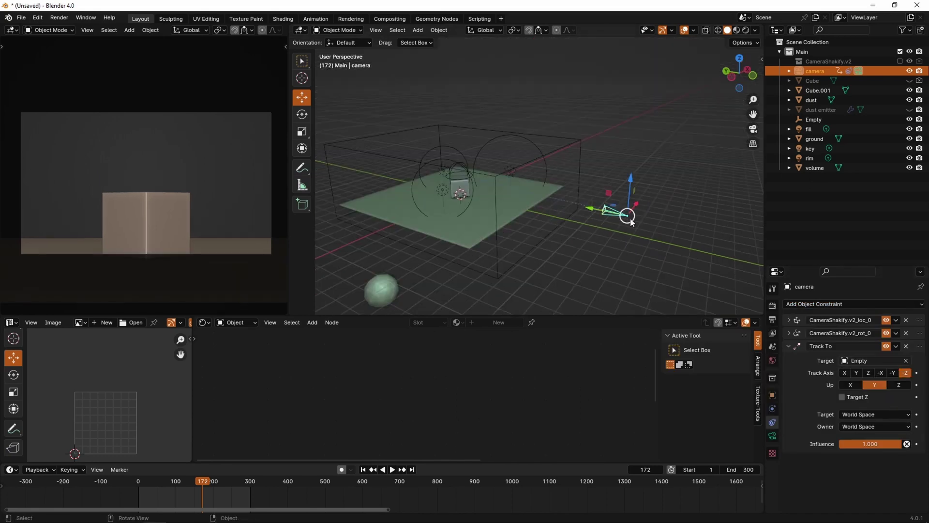
{"action": "left_click_drag", "start_coordinate": [629, 219], "coordinate": [592, 127]}
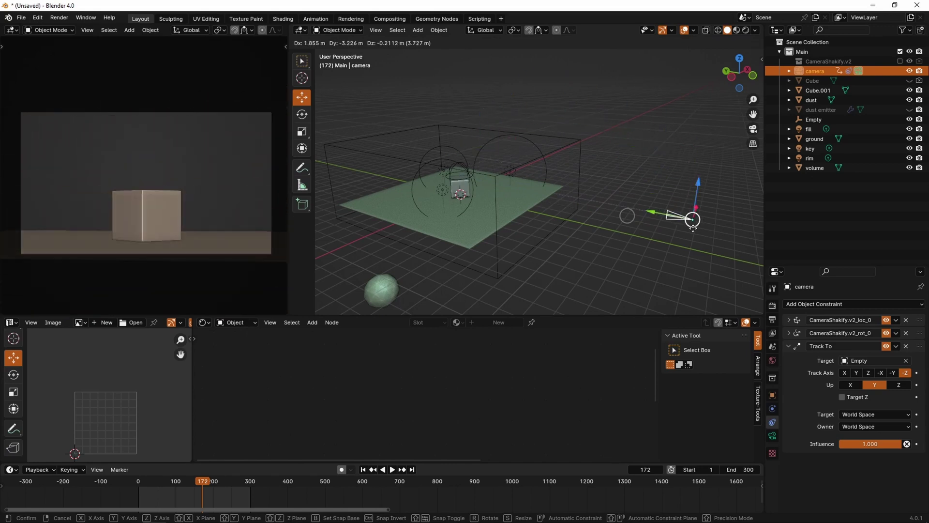
{"action": "left_click", "coordinate": [616, 226]}
- Select the sphere empty at the cube and try nudging it to test the camera tracking
{"action": "left_click", "coordinate": [464, 165]}
{"action": "middle_click_drag", "start_coordinate": [495, 148], "coordinate": [471, 163]}
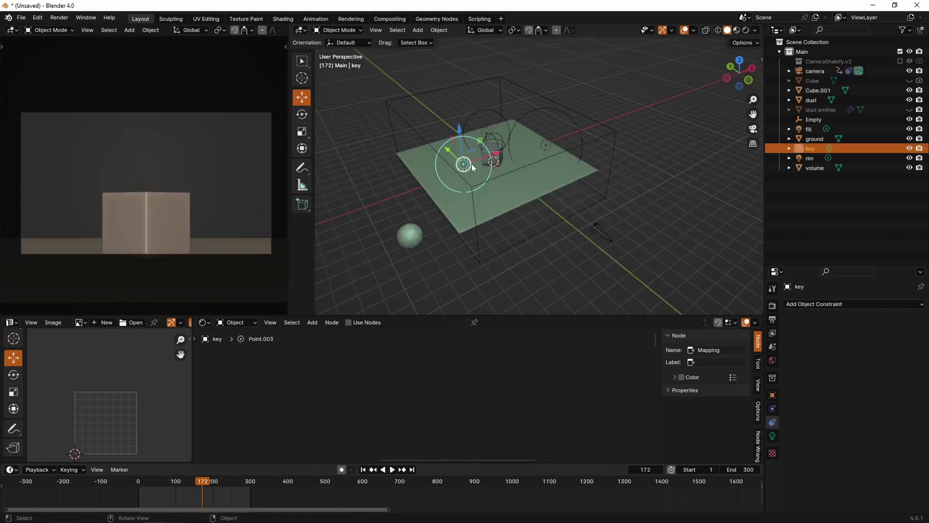
{"action": "left_click", "coordinate": [494, 156]}
{"action": "left_click", "coordinate": [496, 155]}
{"action": "mouse_move", "coordinate": [491, 145]}
{"action": "left_mouse_down"}
{"action": "mouse_move", "coordinate": [454, 155]}
{"action": "mouse_move", "coordinate": [525, 178]}
{"action": "mouse_move", "coordinate": [522, 122]}
{"action": "mouse_move", "coordinate": [460, 165]}
{"action": "mouse_move", "coordinate": [602, 170]}
{"action": "mouse_move", "coordinate": [451, 153]}
{"action": "mouse_move", "coordinate": [545, 143]}
{"action": "mouse_move", "coordinate": [490, 145]}
{"action": "left_mouse_up"}
- Try moving the camera around the ground plane twice, cancelling each move
{"action": "left_click", "coordinate": [605, 231]}
{"action": "scroll", "coordinate": [605, 231], "scroll_direction": "down", "scroll_amount": 2}
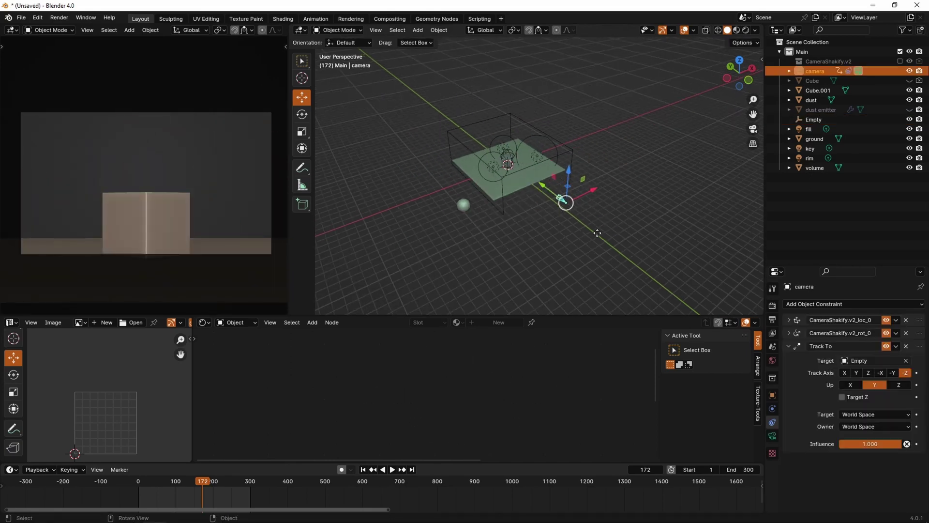
{"action": "left_click_drag", "start_coordinate": [565, 203], "coordinate": [486, 199]}
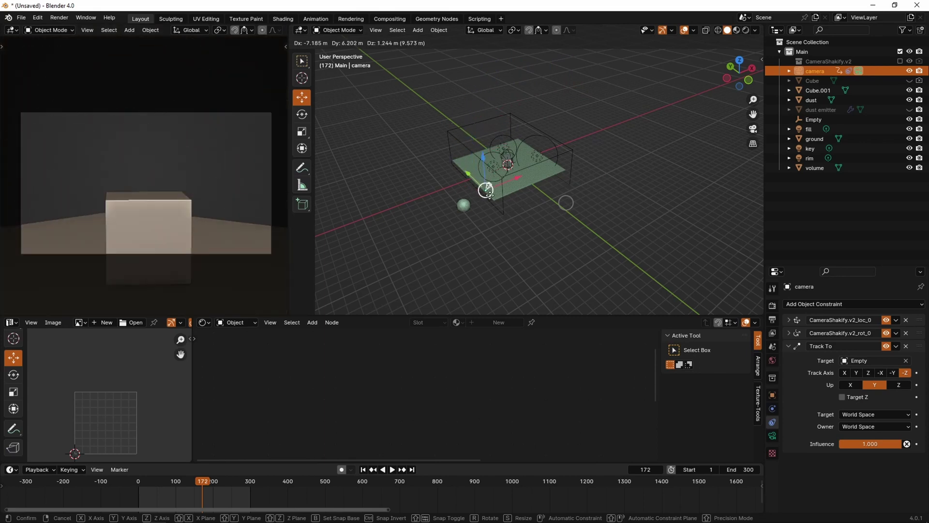
{"action": "right_click", "coordinate": [488, 200]}
{"action": "middle_click_drag", "start_coordinate": [580, 169], "coordinate": [591, 198]}
{"action": "scroll", "coordinate": [591, 197], "scroll_direction": "up", "scroll_amount": 3}
{"action": "left_click_drag", "start_coordinate": [591, 222], "coordinate": [488, 206]}
{"action": "right_click", "coordinate": [487, 206]}
- Lower the sphere empty slightly from the cube's top towards its centre to reframe the camera view
{"action": "left_click", "coordinate": [488, 131]}
{"action": "scroll", "coordinate": [504, 141], "scroll_direction": "up", "scroll_amount": 5}
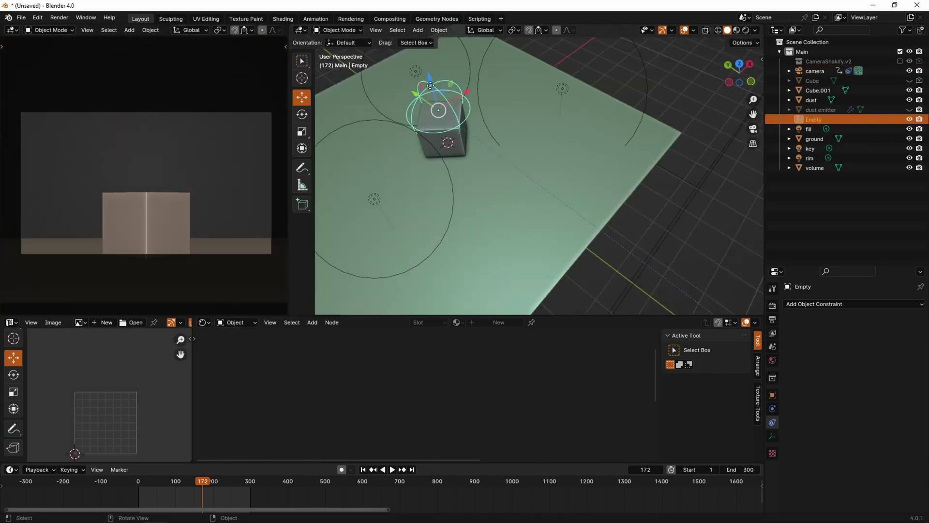
{"action": "middle_click_drag", "start_coordinate": [430, 86], "coordinate": [464, 114]}
{"action": "left_click_drag", "start_coordinate": [441, 116], "coordinate": [443, 137]}
- Try moving the camera across the scene while it tracks the lowered empty, and undo the move
{"action": "scroll", "coordinate": [581, 204], "scroll_direction": "down", "scroll_amount": 3}
{"action": "left_click", "coordinate": [693, 254]}
{"action": "scroll", "coordinate": [693, 254], "scroll_direction": "down", "scroll_amount": 4}
{"action": "left_click_drag", "start_coordinate": [604, 206], "coordinate": [456, 144]}
{"action": "key", "text": "ctrl+z"}
- Add a cube empty with a 1 m radius at the world origin
{"action": "key", "text": "shift+a"}
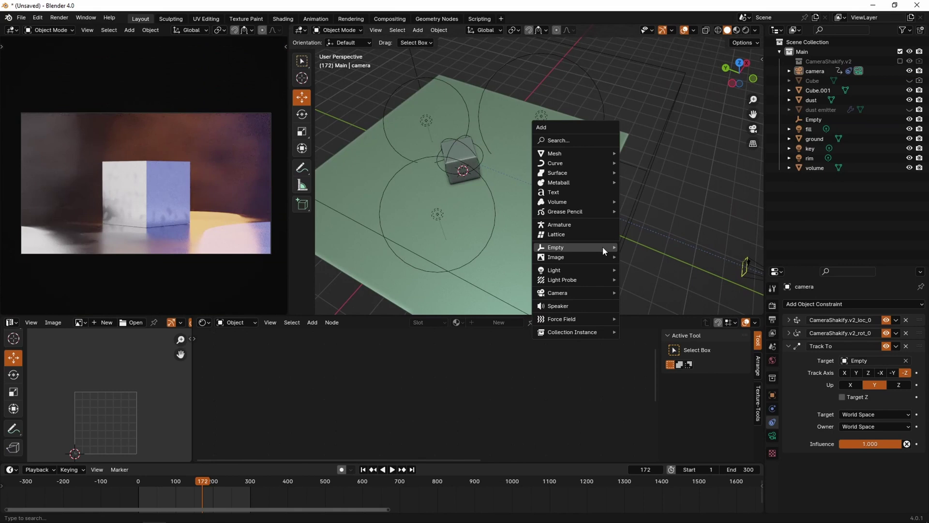
{"action": "mouse_move", "coordinate": [597, 246]}
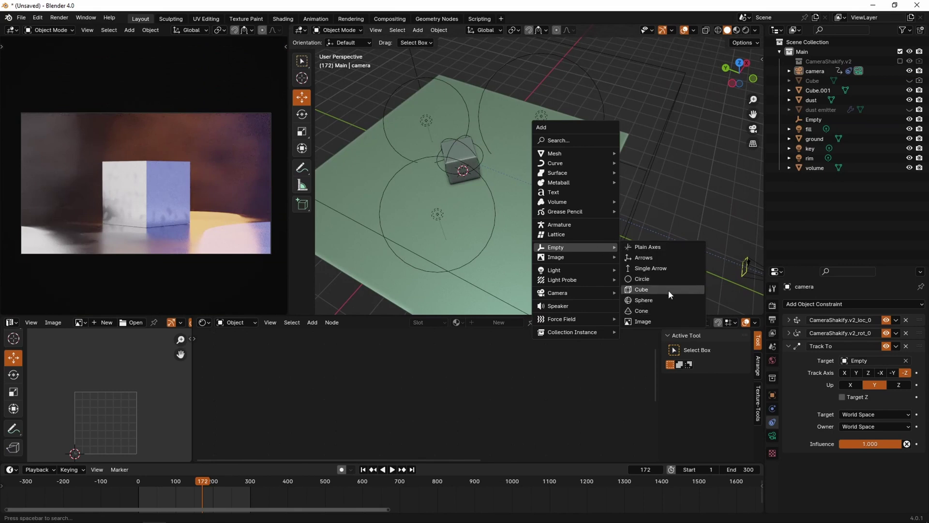
{"action": "left_click", "coordinate": [680, 292]}
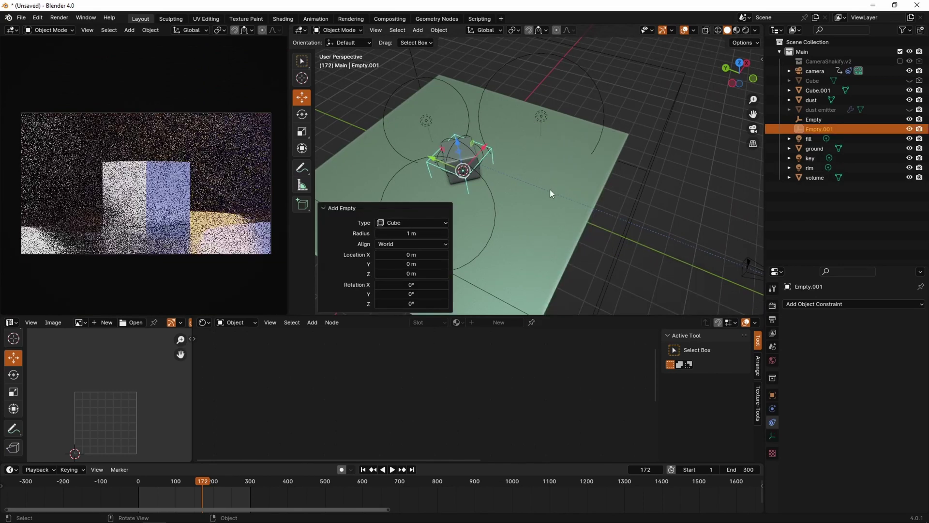
- Flatten the cube empty by scaling it to 0.140 along Y
{"action": "middle_click_drag", "start_coordinate": [549, 190], "coordinate": [585, 170]}
{"action": "scroll", "coordinate": [375, 178], "scroll_direction": "up", "scroll_amount": 2}
{"action": "left_click", "coordinate": [301, 131]}
{"action": "middle_click_drag", "start_coordinate": [450, 165], "coordinate": [460, 124]}
{"action": "left_click_drag", "start_coordinate": [490, 221], "coordinate": [525, 211]}
{"action": "middle_click_drag", "start_coordinate": [525, 213], "coordinate": [386, 152]}
{"action": "left_click", "coordinate": [303, 99]}
- Raise the flattened cube empty along Z to the cube's top and scale it down uniformly
{"action": "middle_click_drag", "start_coordinate": [549, 212], "coordinate": [566, 181], "text": "shift"}
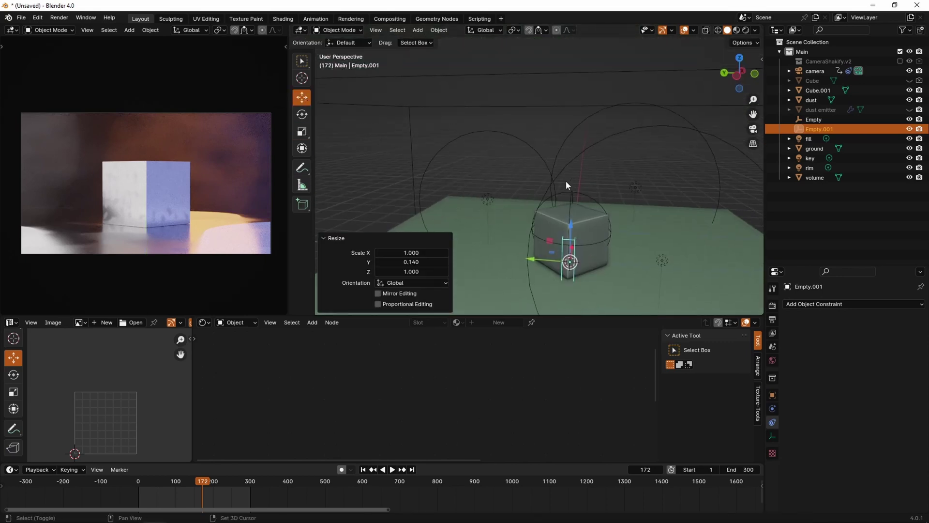
{"action": "left_click_drag", "start_coordinate": [566, 227], "coordinate": [573, 176]}
{"action": "middle_click_drag", "start_coordinate": [629, 208], "coordinate": [727, 280]}
{"action": "key", "text": "s"}
{"action": "left_click", "coordinate": [679, 243]}
- Parent the flattened cube empty to the sphere empty as an object
{"action": "scroll", "coordinate": [593, 170], "scroll_direction": "up", "scroll_amount": 2}
{"action": "mouse_move", "coordinate": [593, 169]}
{"action": "middle_mouse_down"}
{"action": "mouse_move", "coordinate": [733, 239]}
{"action": "mouse_move", "coordinate": [626, 150]}
{"action": "mouse_move", "coordinate": [599, 179]}
{"action": "mouse_move", "coordinate": [608, 158]}
{"action": "mouse_move", "coordinate": [576, 167]}
{"action": "middle_mouse_up"}
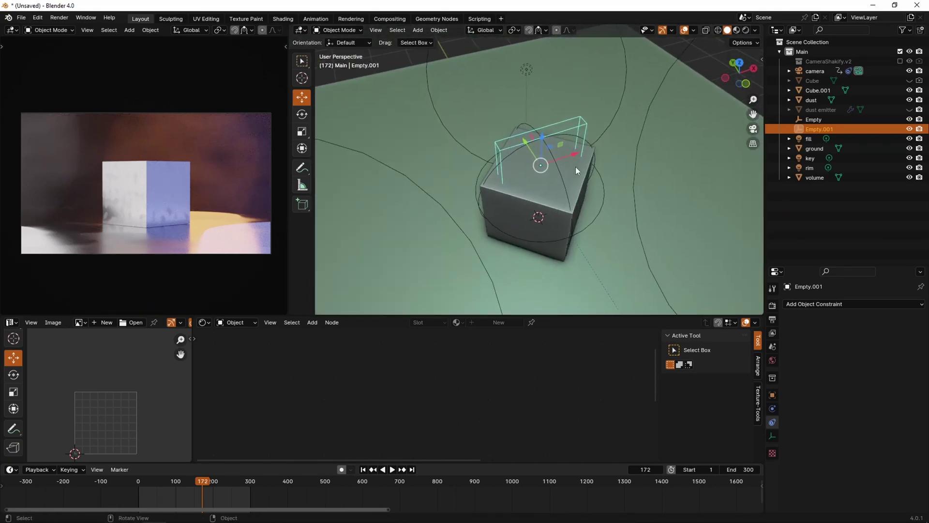
{"action": "scroll", "coordinate": [579, 175], "scroll_direction": "up", "scroll_amount": 2}
{"action": "left_click", "coordinate": [579, 178]}
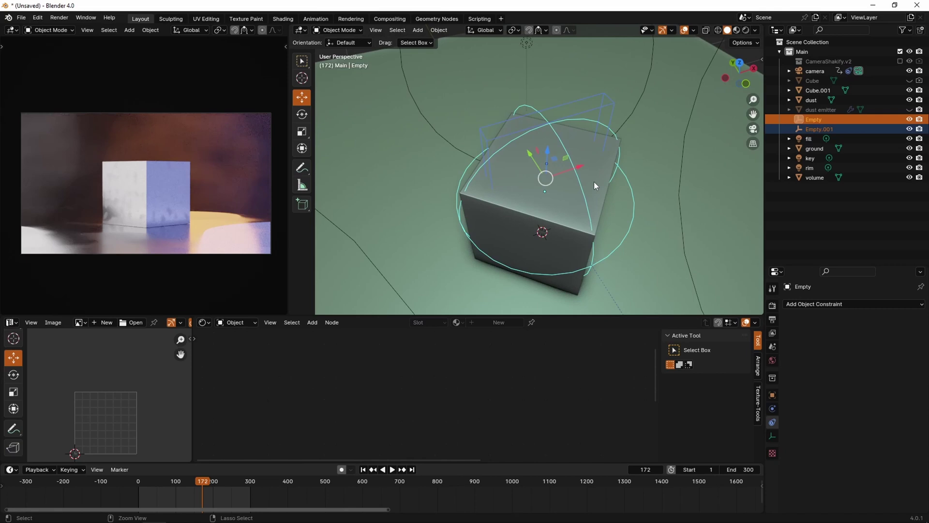
{"action": "key", "text": "ctrl+p"}
{"action": "left_click", "coordinate": [612, 182]}
- Test the parenting by moving the cube empty alone and the sphere empty with its child, undoing the moves
{"action": "left_click", "coordinate": [581, 176]}
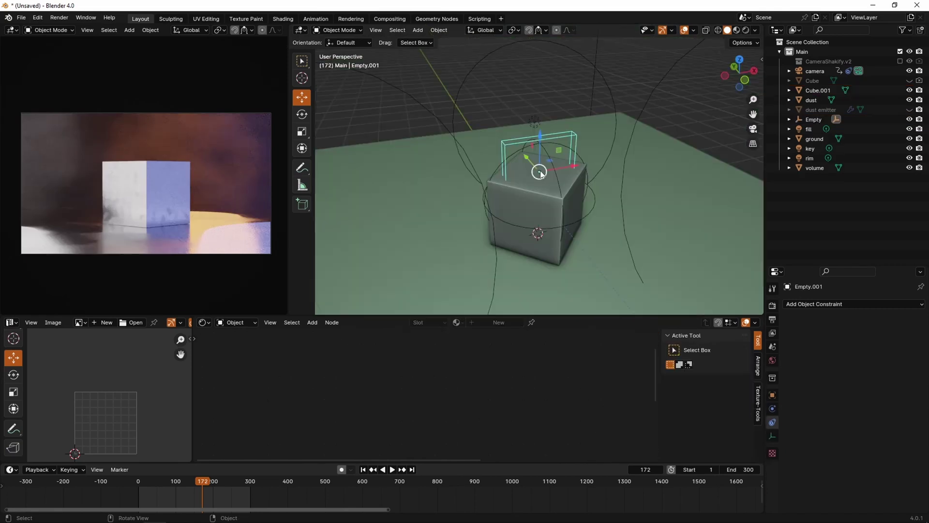
{"action": "left_click_drag", "start_coordinate": [541, 173], "coordinate": [541, 185]}
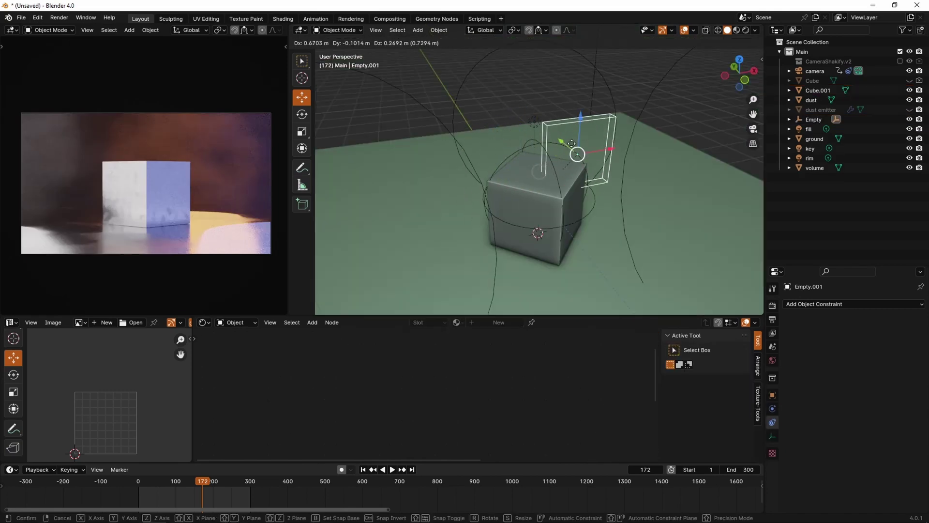
{"action": "left_click_drag", "start_coordinate": [572, 143], "coordinate": [540, 140]}
{"action": "key", "text": "ctrl+z"}
{"action": "key", "text": "ctrl+z"}
{"action": "key", "text": "ctrl+z"}
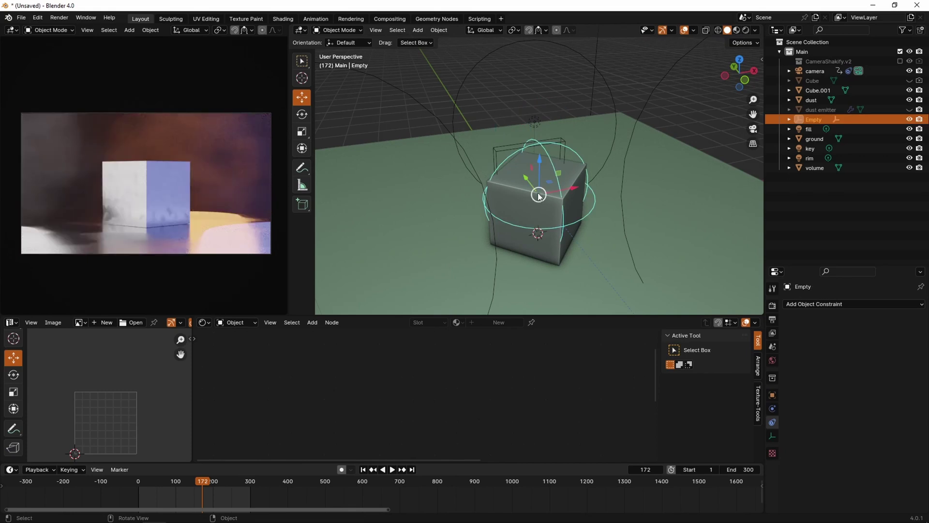
{"action": "left_click_drag", "start_coordinate": [538, 193], "coordinate": [549, 144]}
{"action": "key", "text": "ctrl+z"}
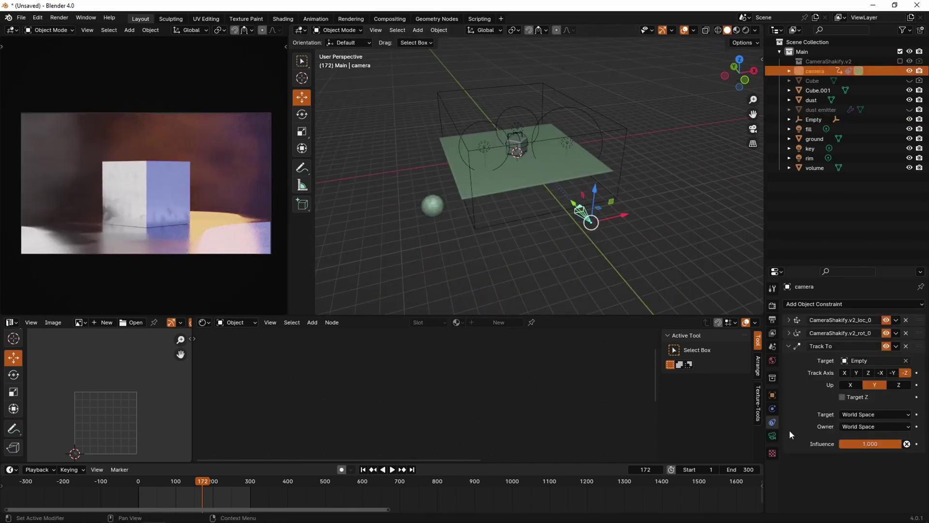
- Set the camera's depth-of-field focus object to the flattened cube empty at the cube's top
{"action": "left_click", "coordinate": [773, 436]}
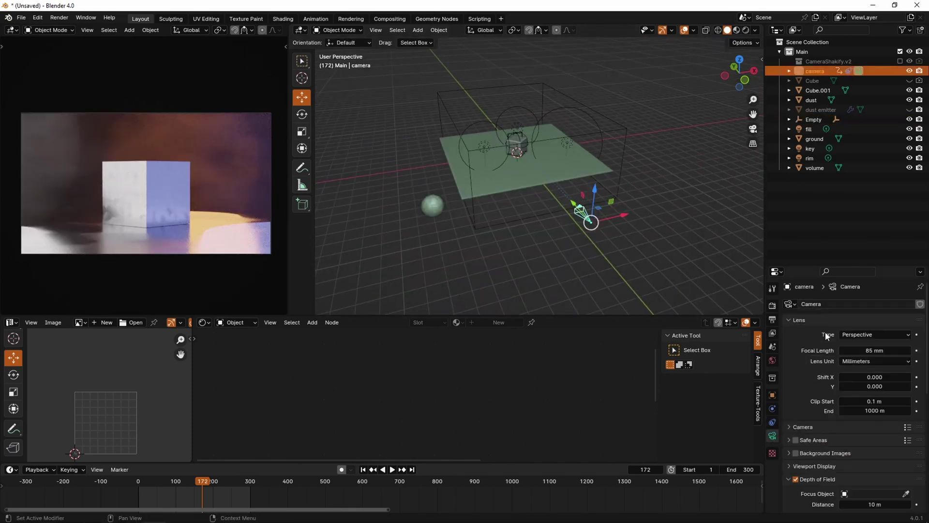
{"action": "scroll", "coordinate": [858, 373], "scroll_direction": "down", "scroll_amount": 6}
{"action": "left_click", "coordinate": [905, 358]}
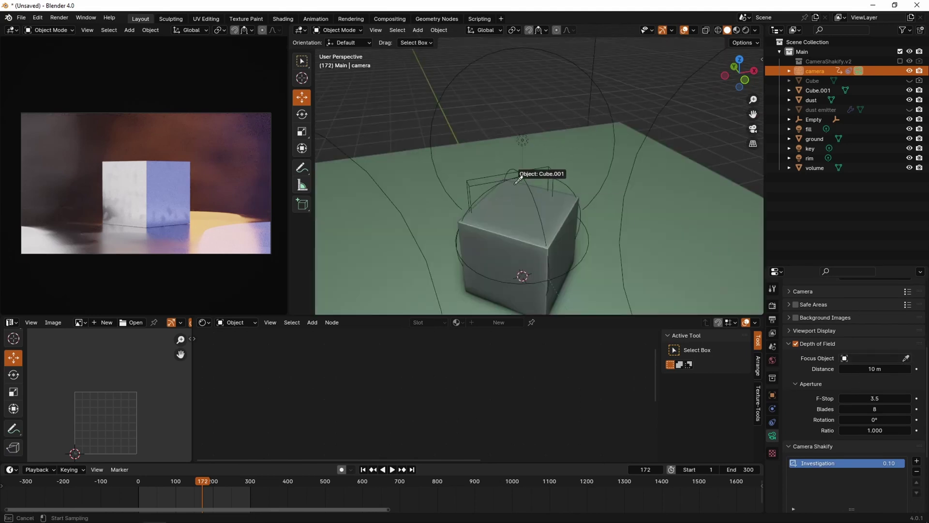
{"action": "left_click", "coordinate": [486, 181]}
{"action": "scroll", "coordinate": [570, 210], "scroll_direction": "down", "scroll_amount": 5}
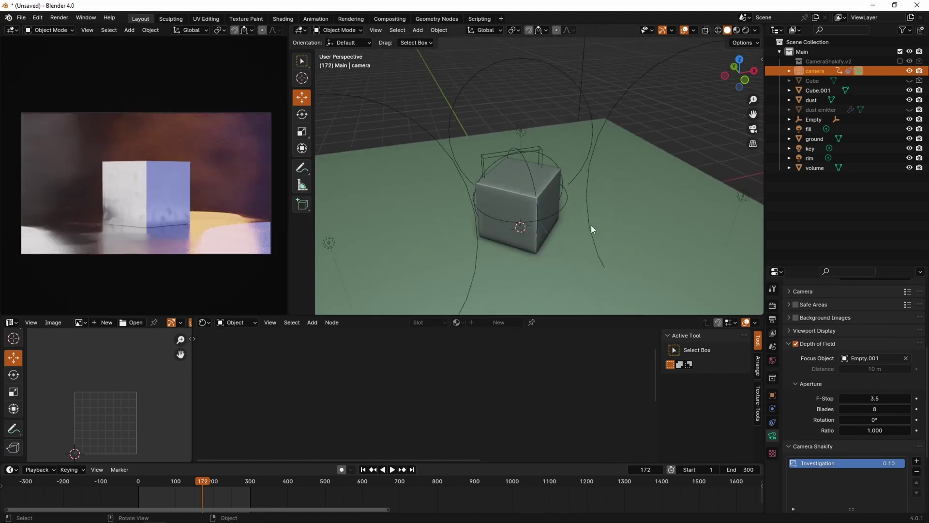
- Select the cube empty and move it past the cube to shift the camera's focus
{"action": "left_click", "coordinate": [509, 164]}
{"action": "scroll", "coordinate": [555, 198], "scroll_direction": "down", "scroll_amount": 3}
{"action": "middle_click_drag", "start_coordinate": [554, 197], "coordinate": [472, 166]}
{"action": "left_click_drag", "start_coordinate": [477, 176], "coordinate": [552, 184]}
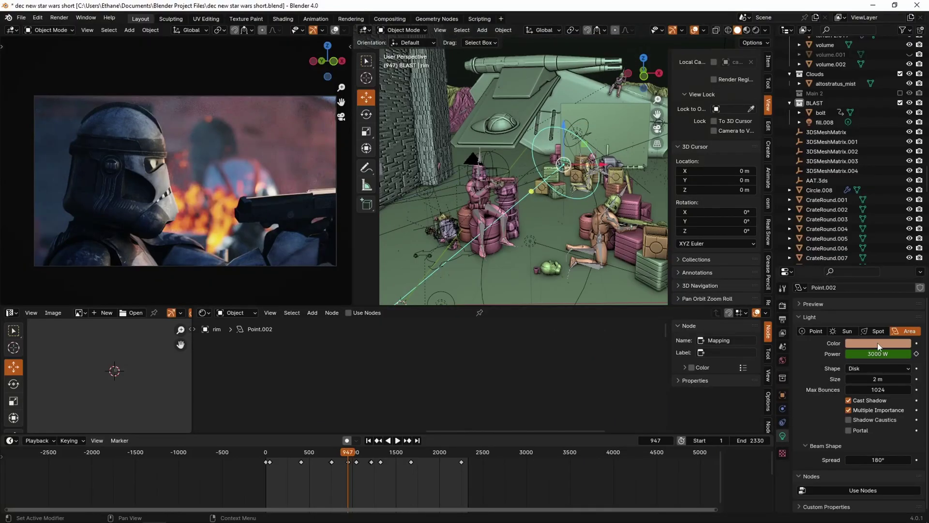
- Try a saturated blue colour with hue 0.646 and saturation 0.940 on the rim light
{"action": "left_click", "coordinate": [877, 342]}
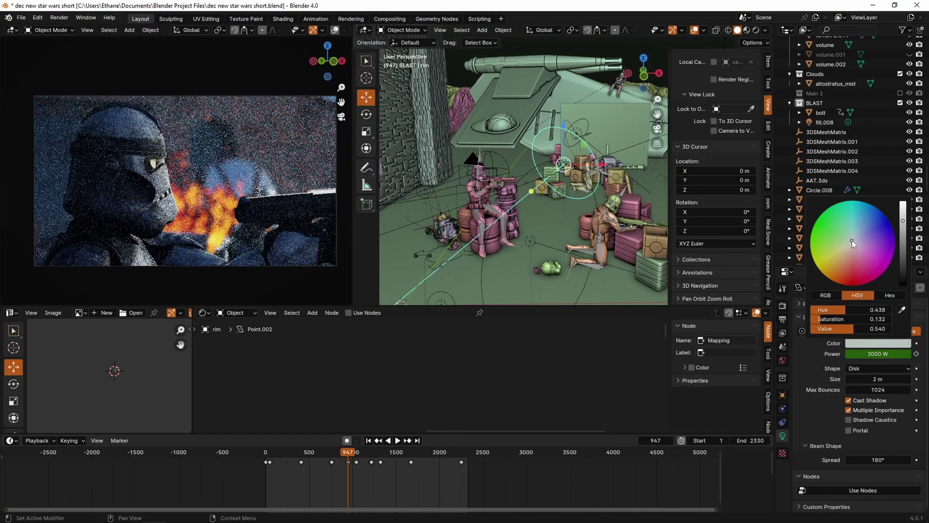
{"action": "left_click", "coordinate": [874, 221]}
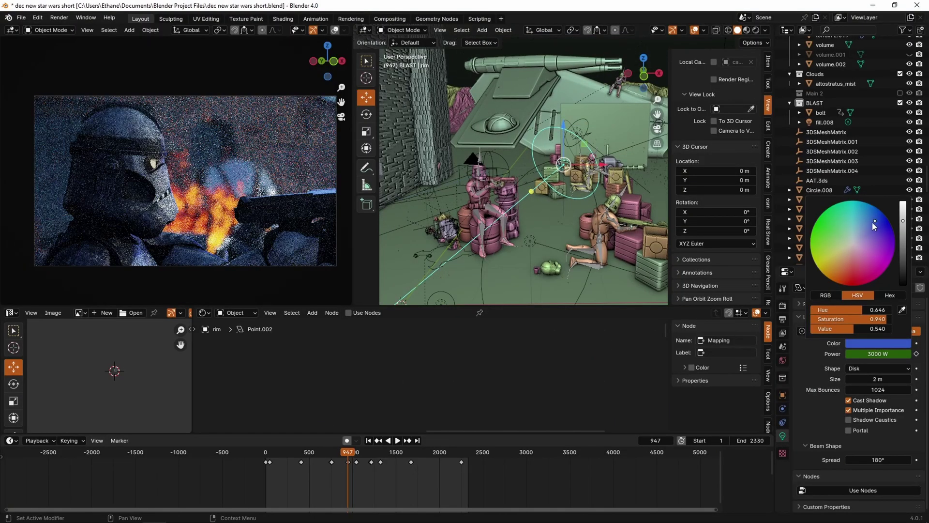
{"action": "left_click", "coordinate": [856, 281]}
- Try a size of 10 m and a much stronger power on the rim light
{"action": "left_click", "coordinate": [877, 378]}
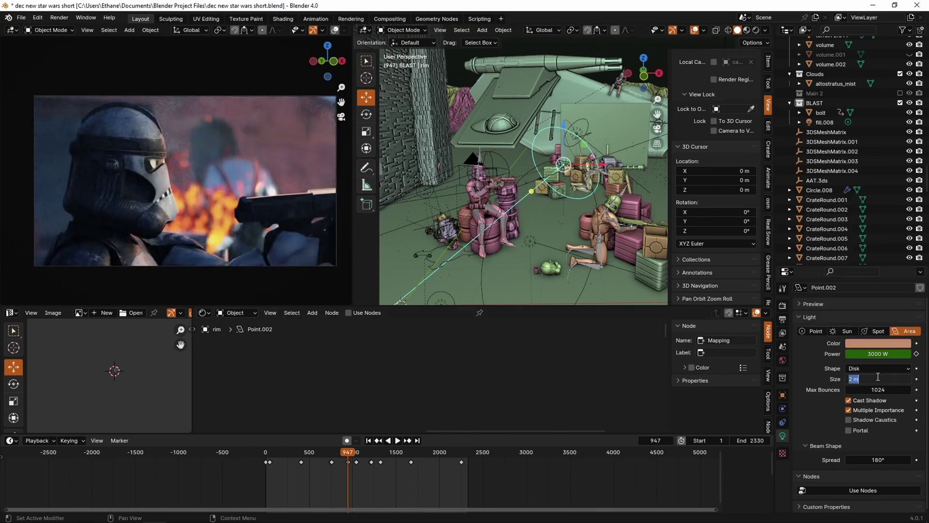
{"action": "type", "text": "10"}
{"action": "key", "text": "Return"}
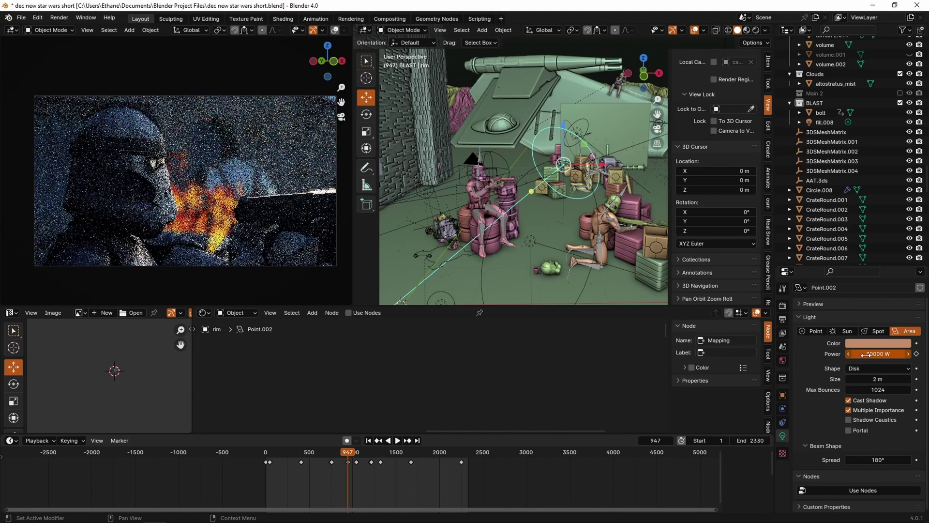
{"action": "key", "text": "Return"}
- Rotate the rim light by 10.9° and -20.1° with Trackball rotation and try moving it toward the seated trooper
{"action": "left_click_drag", "start_coordinate": [598, 175], "coordinate": [583, 165]}
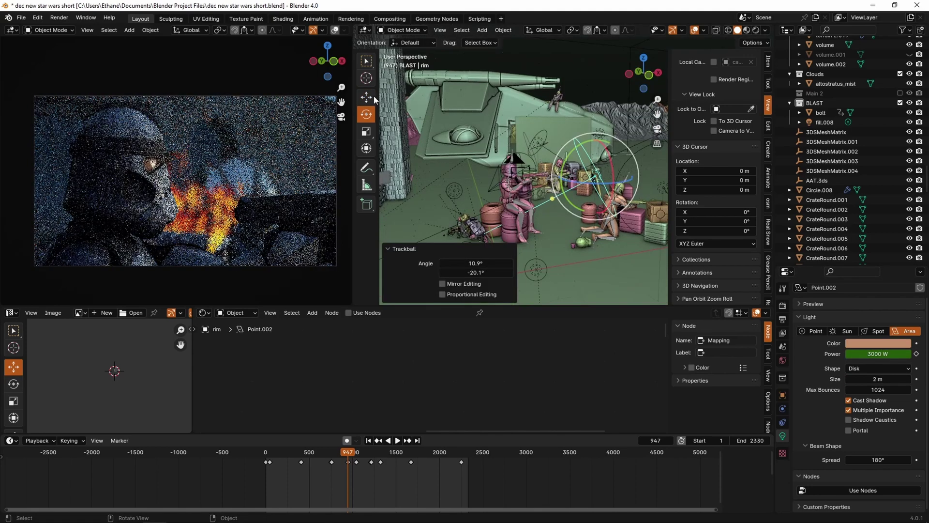
{"action": "left_click", "coordinate": [366, 96]}
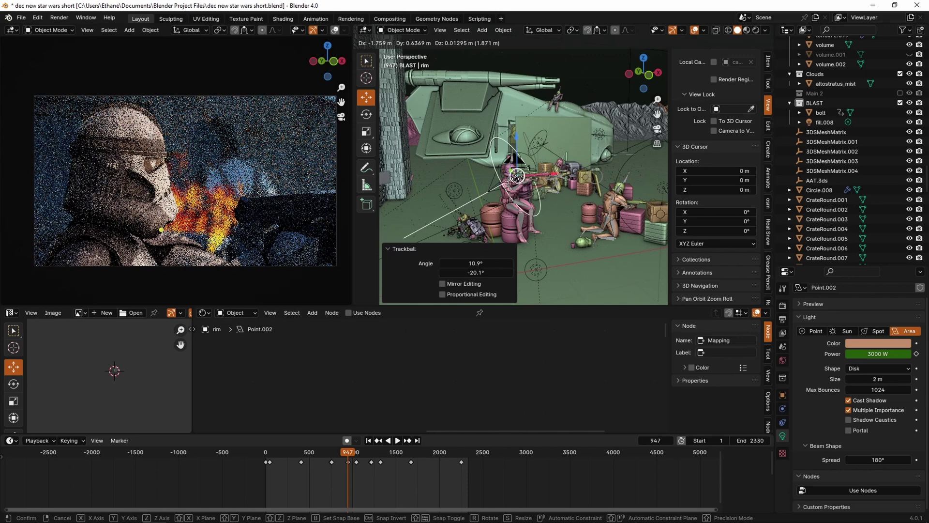
{"action": "key", "text": "ctrl+z"}
- Move the fill light about -2.68 m along X toward the seated trooper
{"action": "mouse_move", "coordinate": [571, 196]}
{"action": "middle_mouse_down"}
{"action": "mouse_move", "coordinate": [567, 216]}
{"action": "mouse_move", "coordinate": [591, 218]}
{"action": "mouse_move", "coordinate": [583, 202]}
{"action": "middle_mouse_up"}
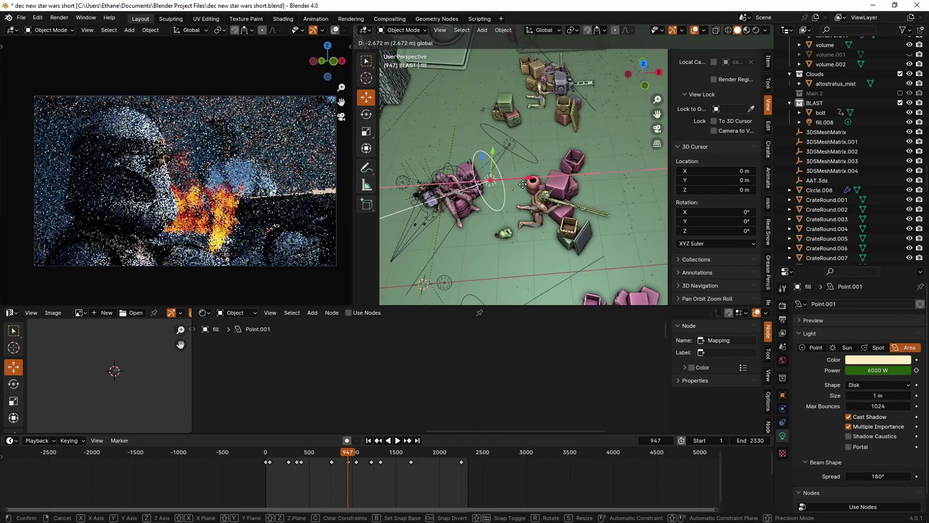
{"action": "left_click_drag", "start_coordinate": [524, 184], "coordinate": [522, 184]}
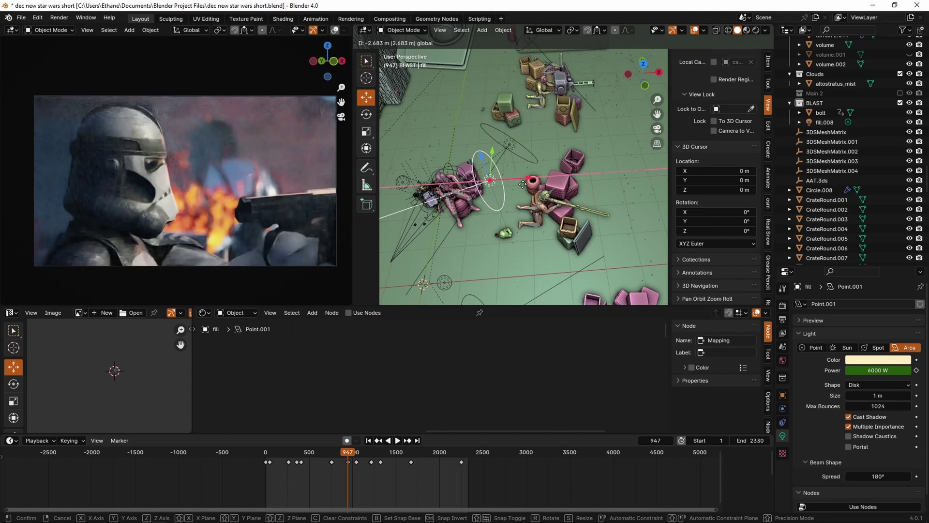
{"action": "left_click", "coordinate": [523, 185]}
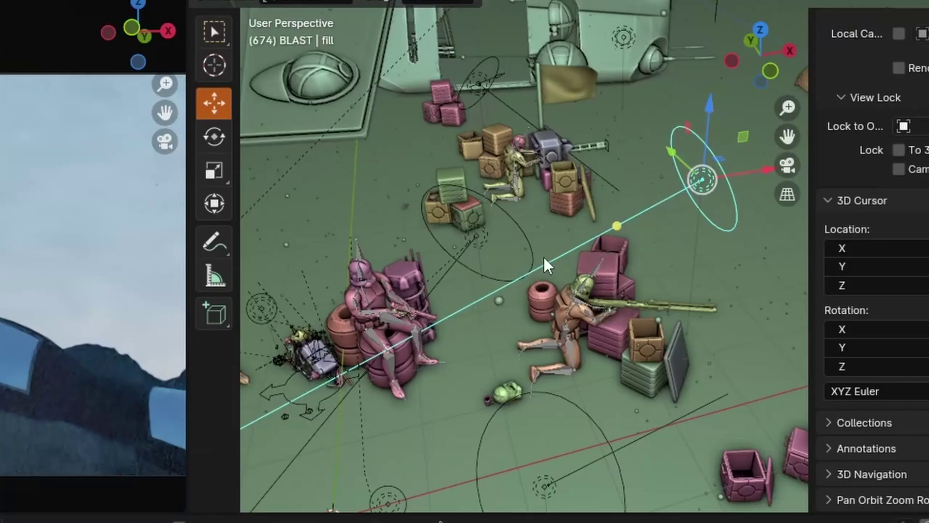
- Test lowering the Camera Track empty about 1.45 m and raising it about 1.23 m along Z at the gunship, undoing the last move
{"action": "scroll", "coordinate": [544, 257], "scroll_direction": "down", "scroll_amount": 6}
{"action": "middle_click_drag", "start_coordinate": [543, 257], "coordinate": [640, 261]}
{"action": "scroll", "coordinate": [626, 257], "scroll_direction": "up", "scroll_amount": 4}
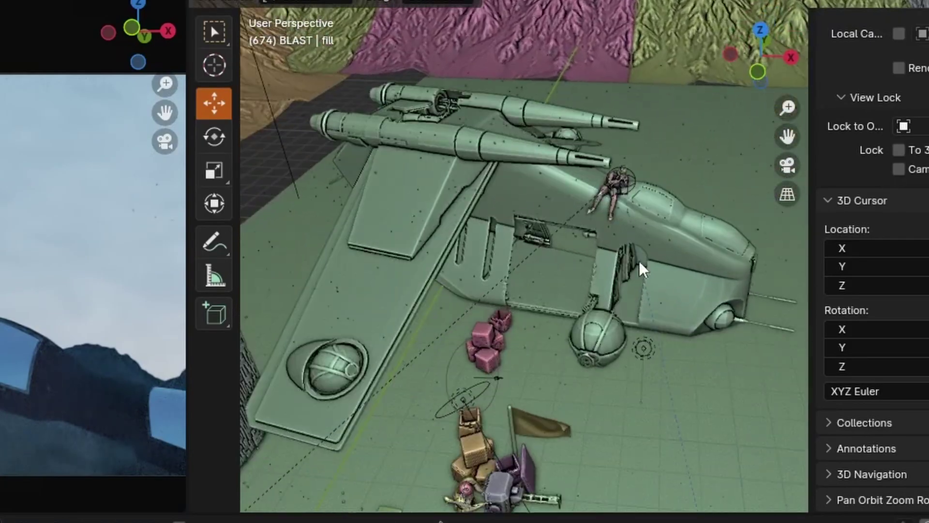
{"action": "middle_click_drag", "start_coordinate": [643, 181], "coordinate": [709, 194]}
{"action": "left_click_drag", "start_coordinate": [696, 198], "coordinate": [691, 221]}
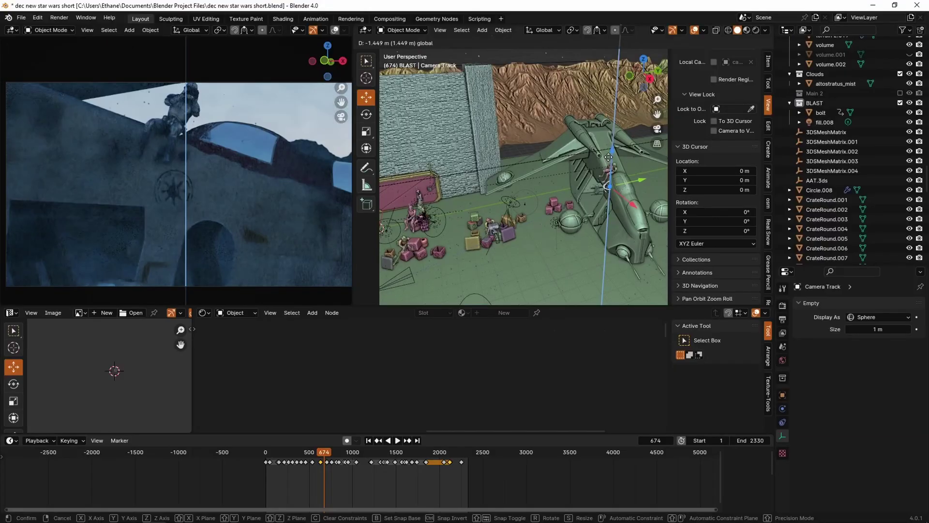
{"action": "left_click_drag", "start_coordinate": [608, 154], "coordinate": [609, 158]}
{"action": "middle_click_drag", "start_coordinate": [609, 158], "coordinate": [552, 171]}
{"action": "left_click_drag", "start_coordinate": [544, 169], "coordinate": [543, 147]}
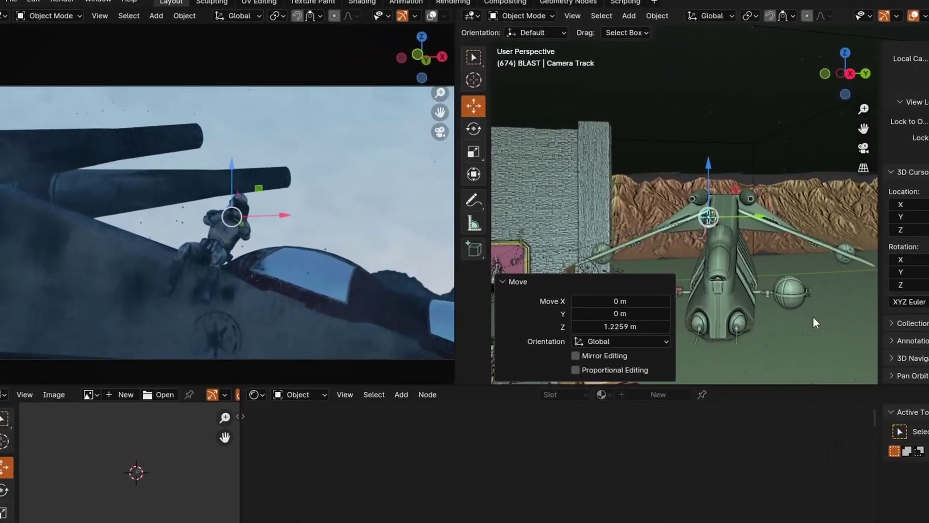
{"action": "key", "text": "ctrl+z"}
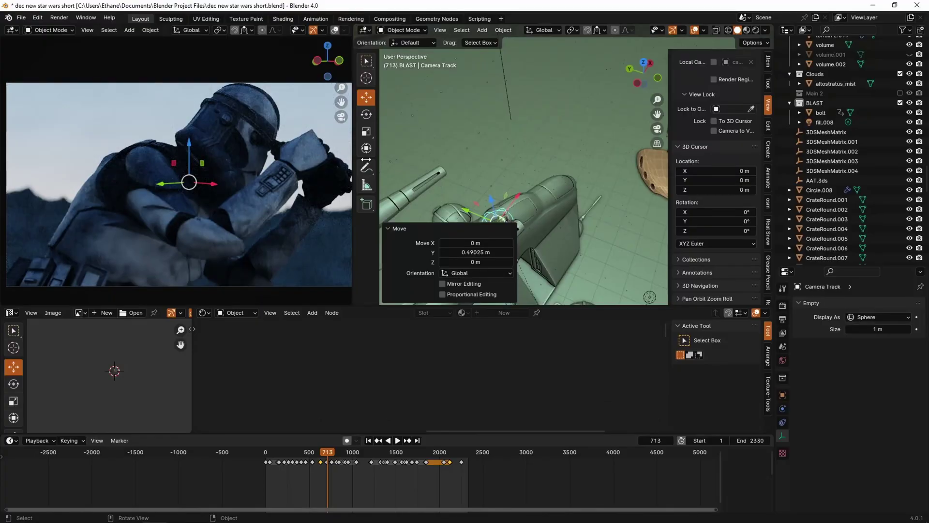
- Try moving the Camera Track empty about -0.48 m along Y, and undo its last two moves
{"action": "middle_click_drag", "start_coordinate": [560, 167], "coordinate": [610, 140], "text": "shift"}
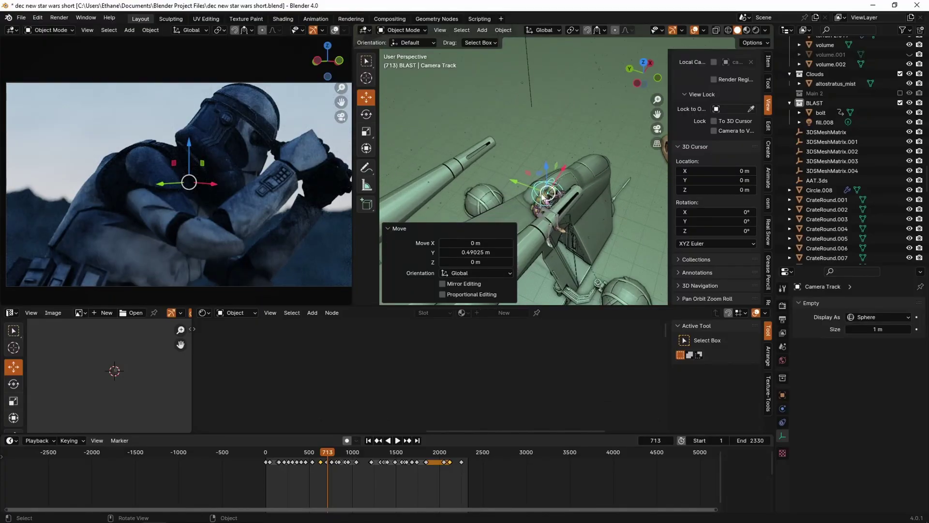
{"action": "left_click_drag", "start_coordinate": [518, 187], "coordinate": [536, 184]}
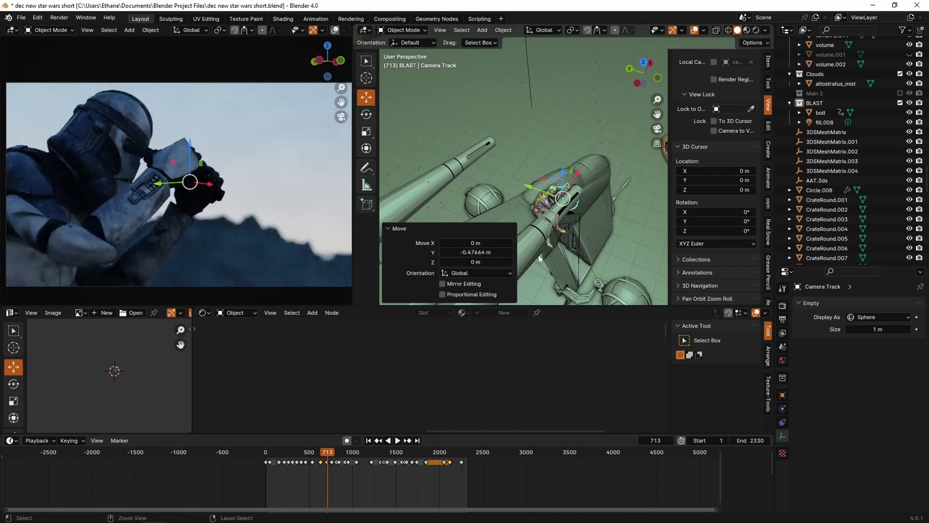
{"action": "key", "text": "ctrl+z"}
{"action": "key", "text": "ctrl+z"}
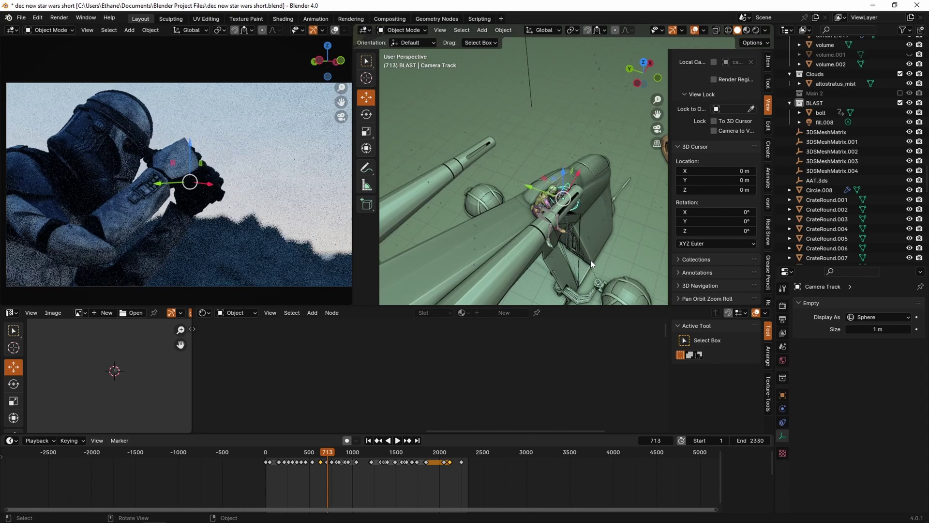
- Inspect the clone trooper's helmet close up and save the file
{"action": "middle_click_drag", "start_coordinate": [518, 256], "coordinate": [580, 271]}
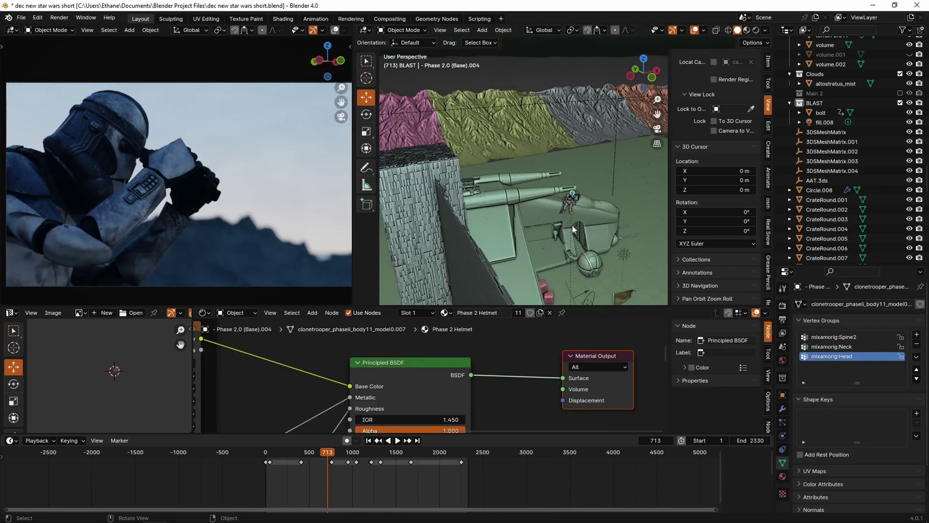
{"action": "mouse_move", "coordinate": [252, 228]}
{"action": "middle_mouse_down"}
{"action": "mouse_move", "coordinate": [280, 208]}
{"action": "mouse_move", "coordinate": [200, 211]}
{"action": "mouse_move", "coordinate": [113, 199]}
{"action": "middle_mouse_up"}
{"action": "mouse_move", "coordinate": [184, 195]}
{"action": "middle_mouse_down"}
{"action": "mouse_move", "coordinate": [109, 164]}
{"action": "mouse_move", "coordinate": [143, 155]}
{"action": "middle_mouse_up"}
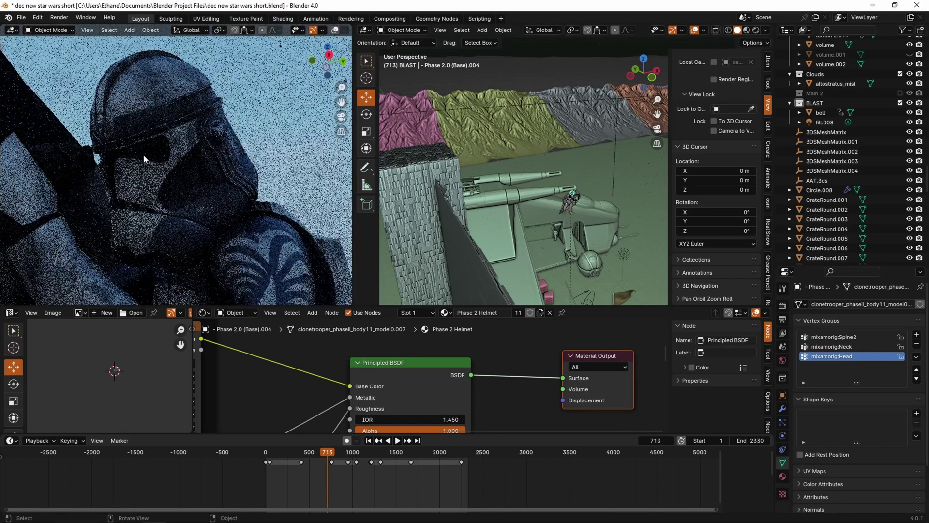
{"action": "key", "text": "ctrl+s"}
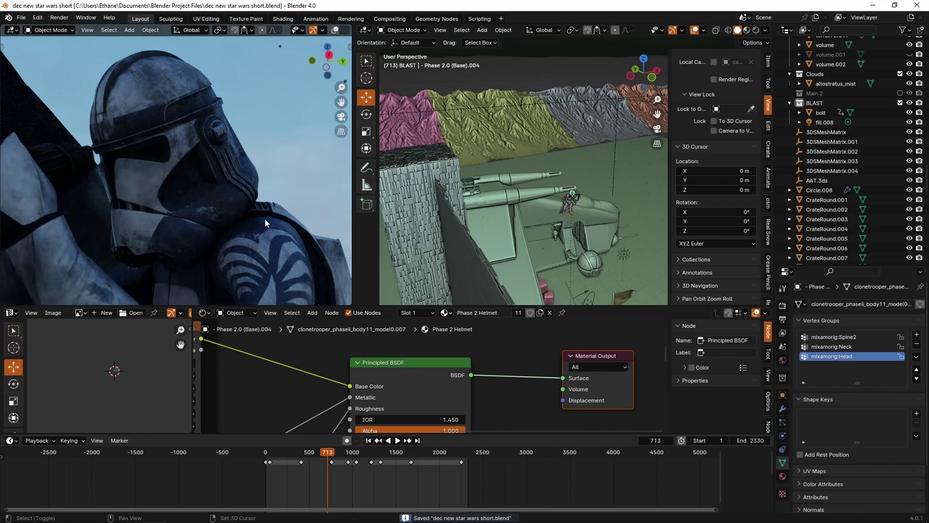
- Try a Decimate modifier with a ratio of 0.5 on the trooper's helmet
{"action": "scroll", "coordinate": [390, 390], "scroll_direction": "down", "scroll_amount": 4}
{"action": "middle_click_drag", "start_coordinate": [385, 376], "coordinate": [486, 301]}
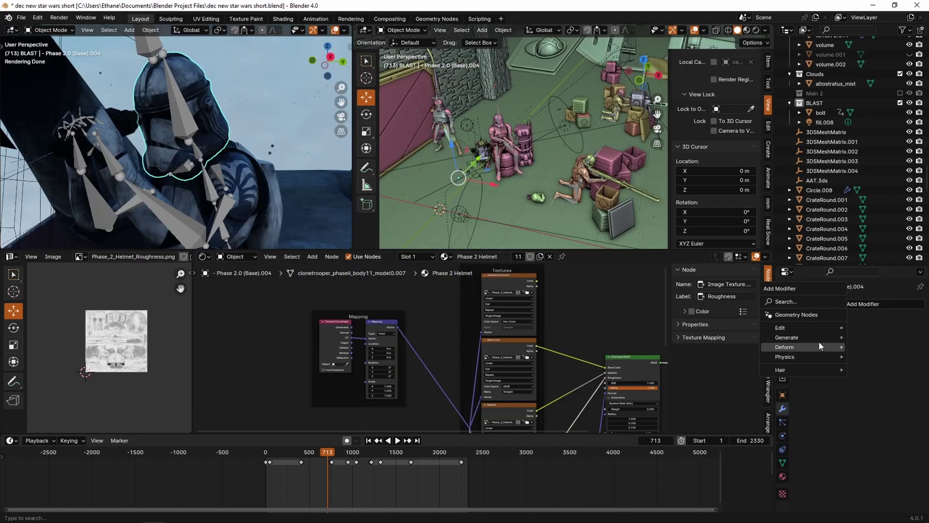
{"action": "mouse_move", "coordinate": [816, 338]}
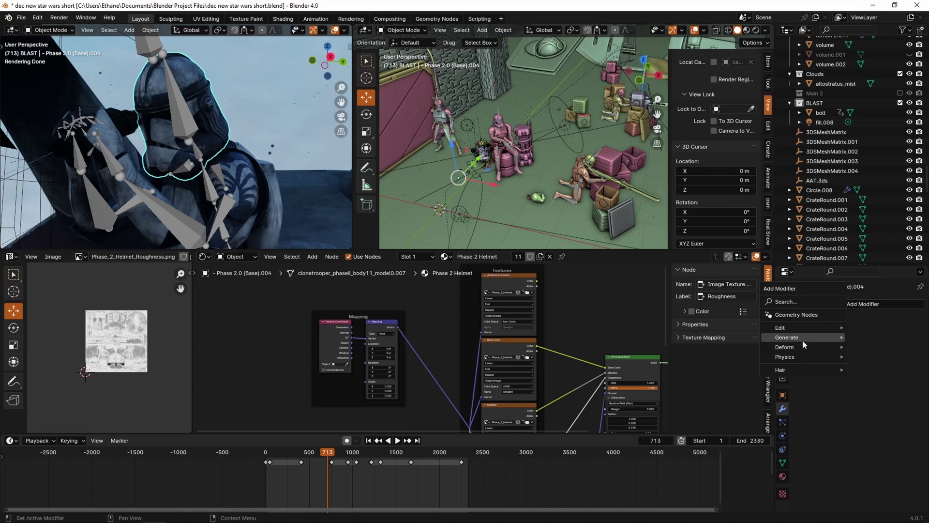
{"action": "left_click", "coordinate": [726, 376]}
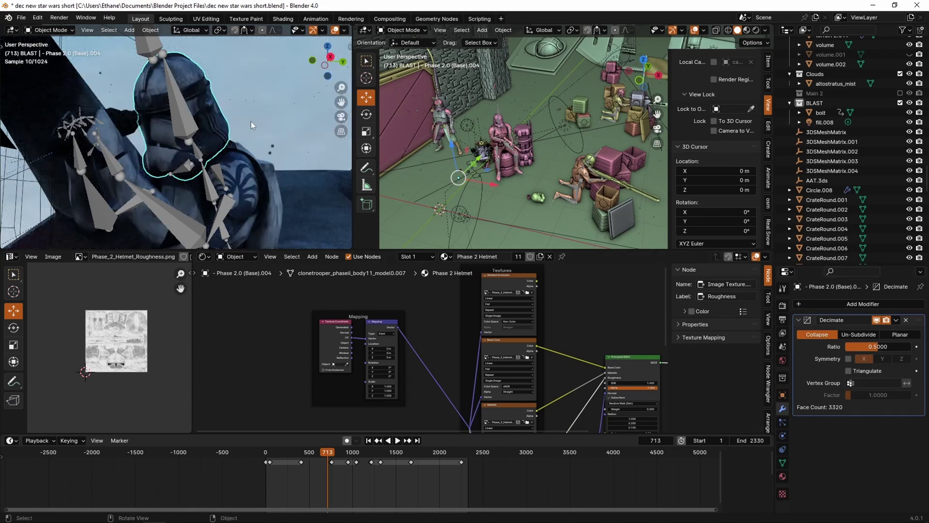
{"action": "scroll", "coordinate": [192, 126], "scroll_direction": "up", "scroll_amount": 4}
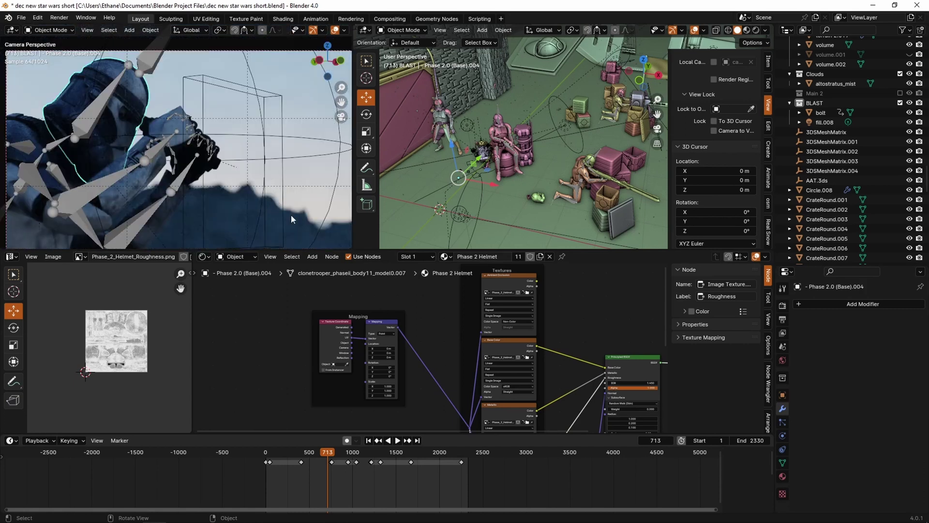
- Place a duplicate of the mountain terrain tile behind the terrain row, offset by about 14 m
{"action": "left_click", "coordinate": [291, 215]}
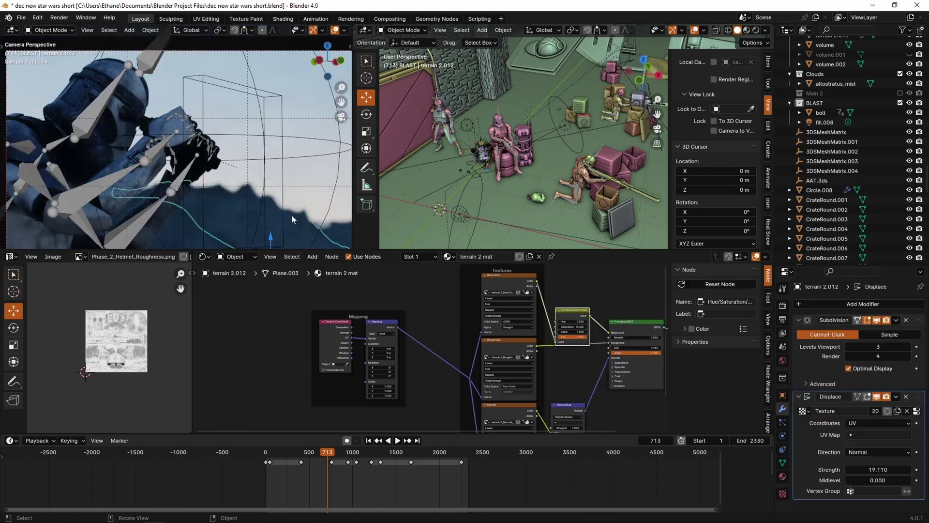
{"action": "key", "text": "KP_Decimal"}
{"action": "middle_click_drag", "start_coordinate": [291, 215], "coordinate": [244, 235]}
{"action": "scroll", "coordinate": [230, 192], "scroll_direction": "down", "scroll_amount": 5}
{"action": "scroll", "coordinate": [230, 193], "scroll_direction": "down", "scroll_amount": 6}
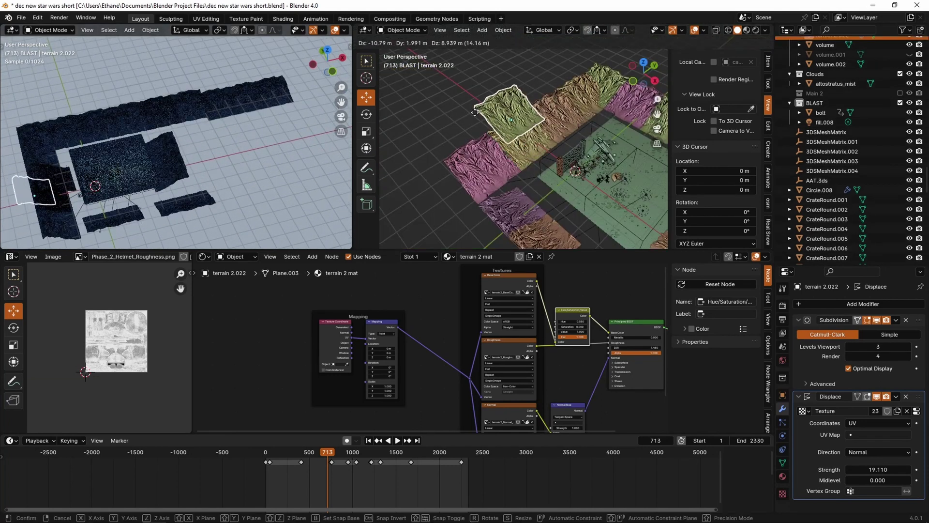
{"action": "left_click", "coordinate": [488, 116]}
{"action": "middle_click_drag", "start_coordinate": [535, 125], "coordinate": [493, 96]}
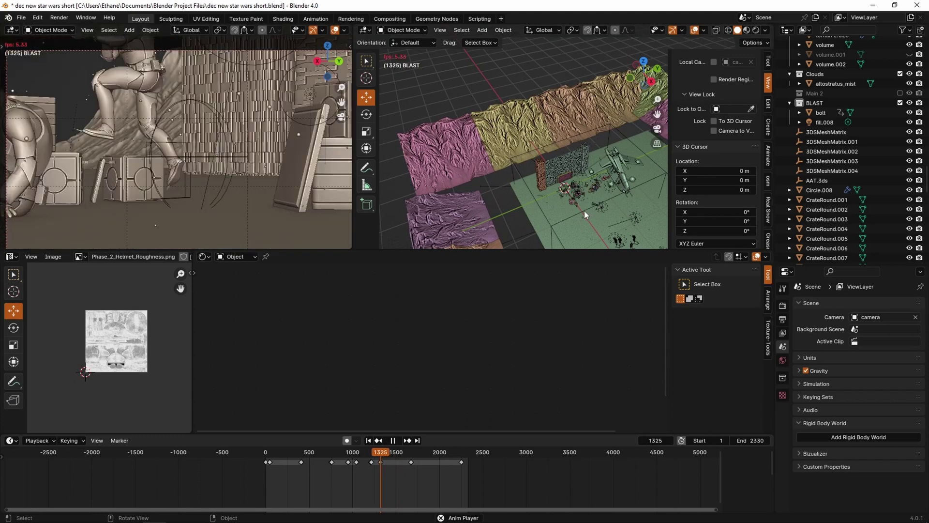
- Stop the animation and focus the view on the crate stack CrateRound.002 beside the trooper
{"action": "key", "text": "space"}
{"action": "left_click", "coordinate": [572, 203]}
{"action": "key", "text": "KP_Decimal"}
{"action": "middle_click_drag", "start_coordinate": [553, 184], "coordinate": [522, 167]}
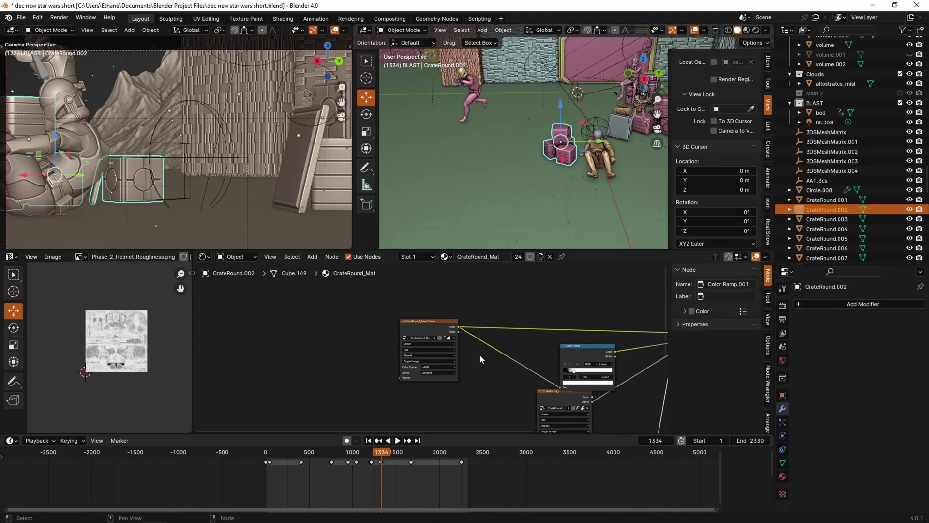
- Replay the shot of the trooper falling beside the crate stack around frames 1321 to 1351
{"action": "left_click", "coordinate": [376, 457]}
{"action": "key", "text": "space"}
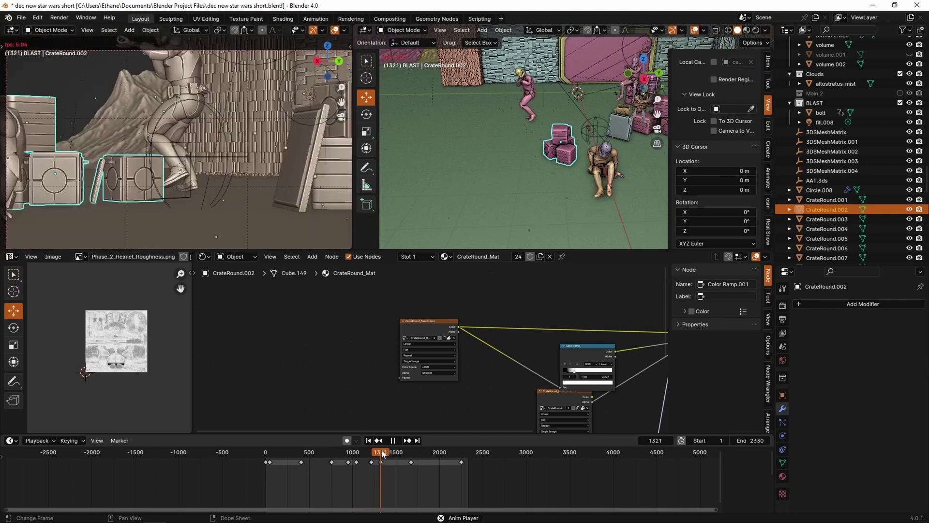
{"action": "key", "text": "space"}
{"action": "key", "text": "space"}
{"action": "key", "text": "shift+space"}
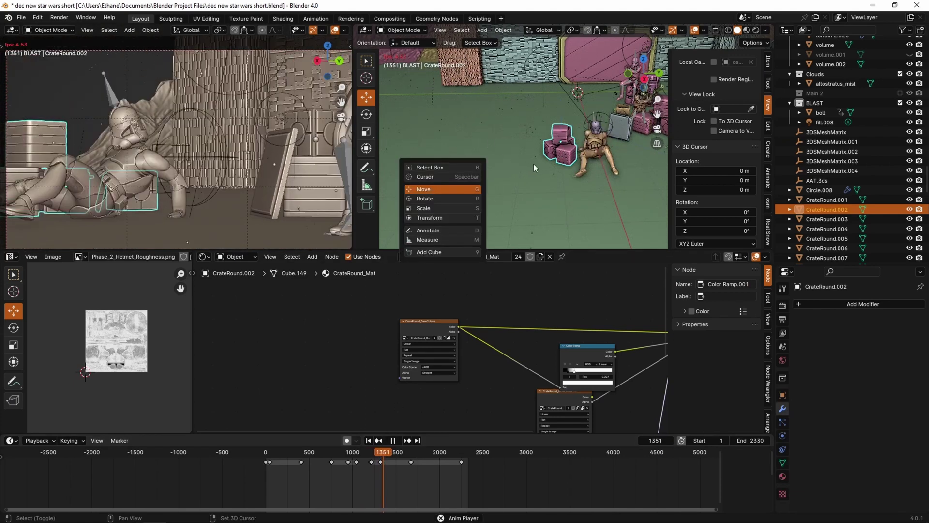
{"action": "key", "text": "space"}
- Play the animation on into the battle droid shot and stop it at frame 1537
{"action": "middle_click_drag", "start_coordinate": [534, 165], "coordinate": [608, 170], "text": "shift"}
{"action": "scroll", "coordinate": [559, 196], "scroll_direction": "down", "scroll_amount": 4}
{"action": "key", "text": "space"}
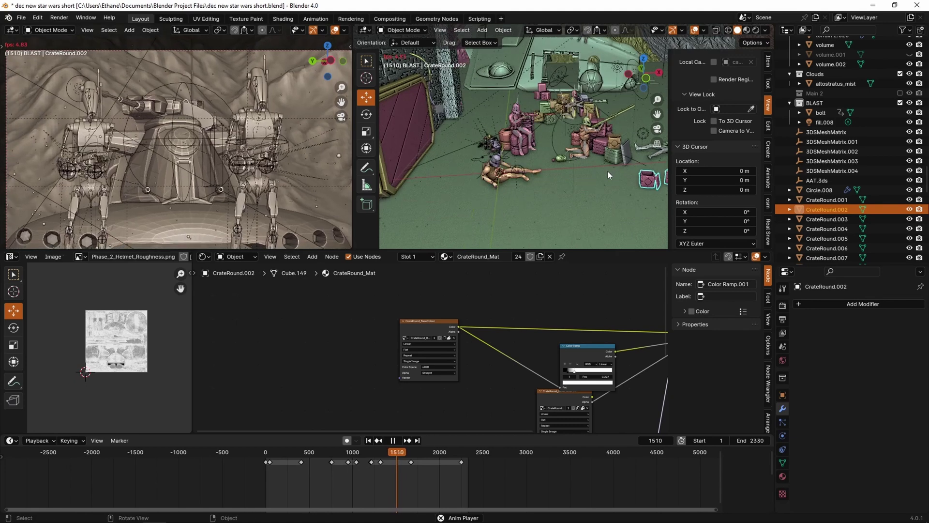
{"action": "key", "text": "space"}
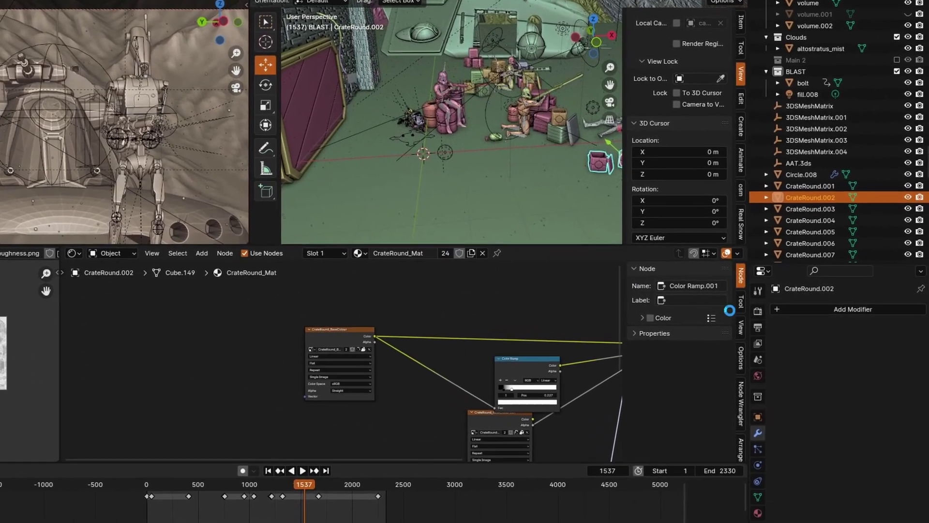
{"action": "left_click", "coordinate": [782, 319]}
{"action": "left_click", "coordinate": [875, 327]}
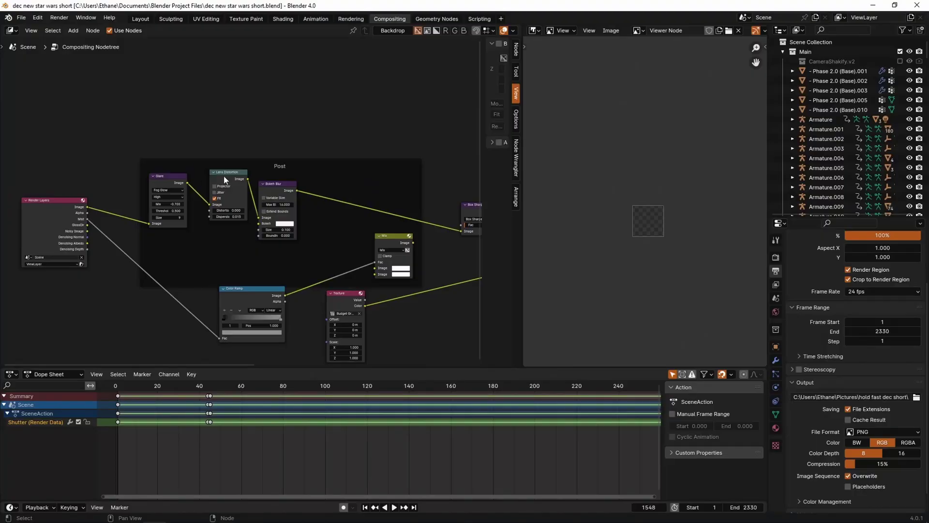
- Examine the compositing node tree along to its end and select the two output nodes after the colour balance node
{"action": "scroll", "coordinate": [224, 176], "scroll_direction": "down", "scroll_amount": 7}
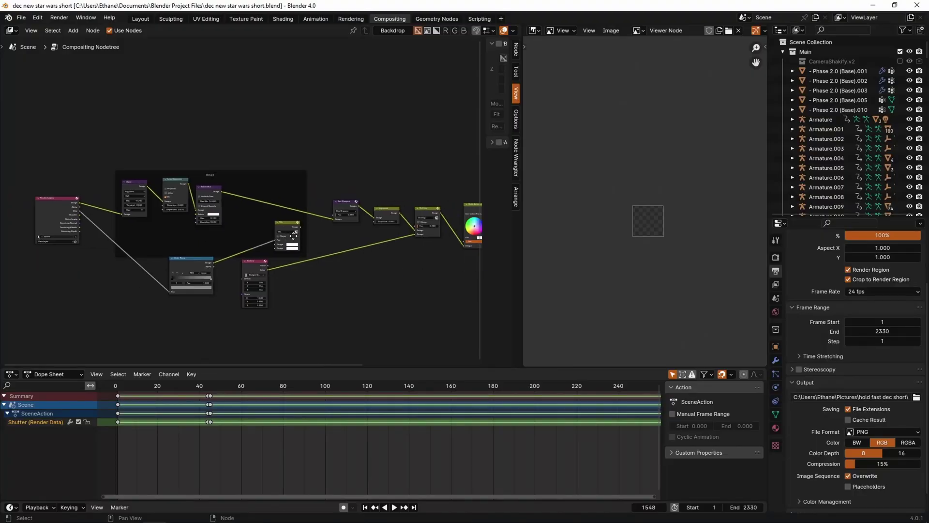
{"action": "middle_click_drag", "start_coordinate": [449, 173], "coordinate": [349, 163]}
{"action": "left_click_drag", "start_coordinate": [391, 185], "coordinate": [460, 230]}
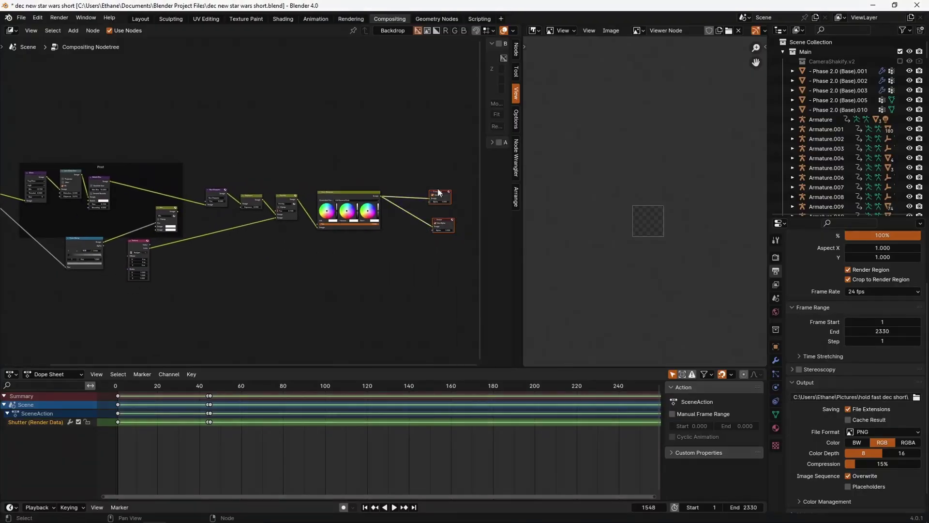
- Switch to DaVinci Resolve, shift the Lift colour to red 0.05, green -0.01 and blue -0.05, and play the shot to 00:00:13:19
{"action": "left_click_drag", "start_coordinate": [49, 439], "coordinate": [46, 437]}
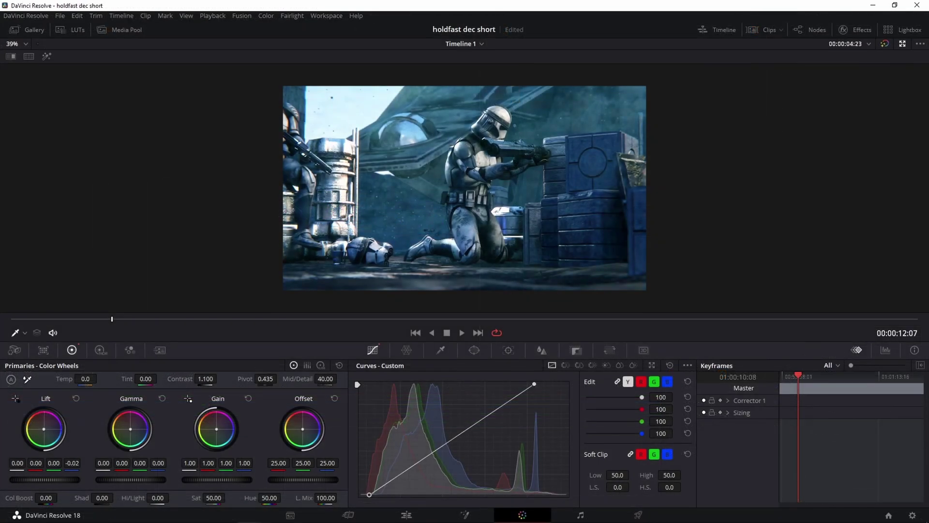
{"action": "key", "text": "space"}
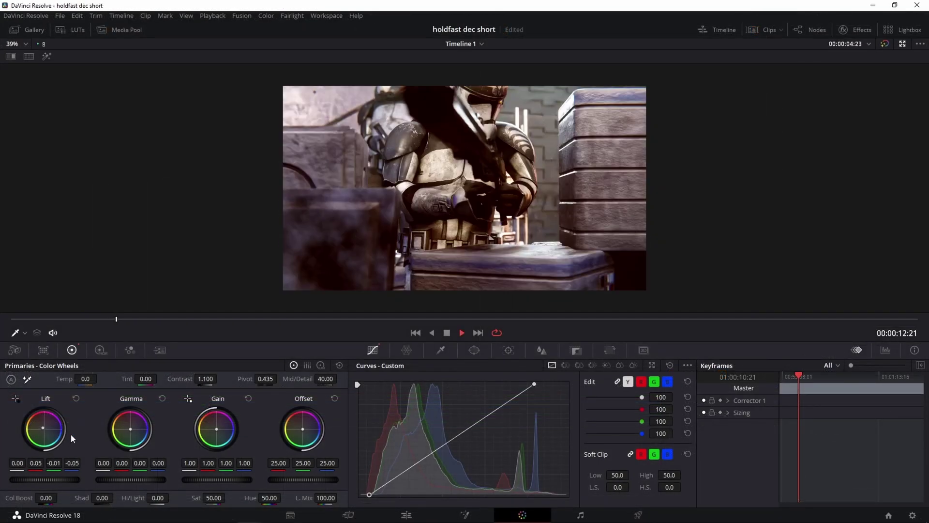
{"action": "key", "text": "space"}
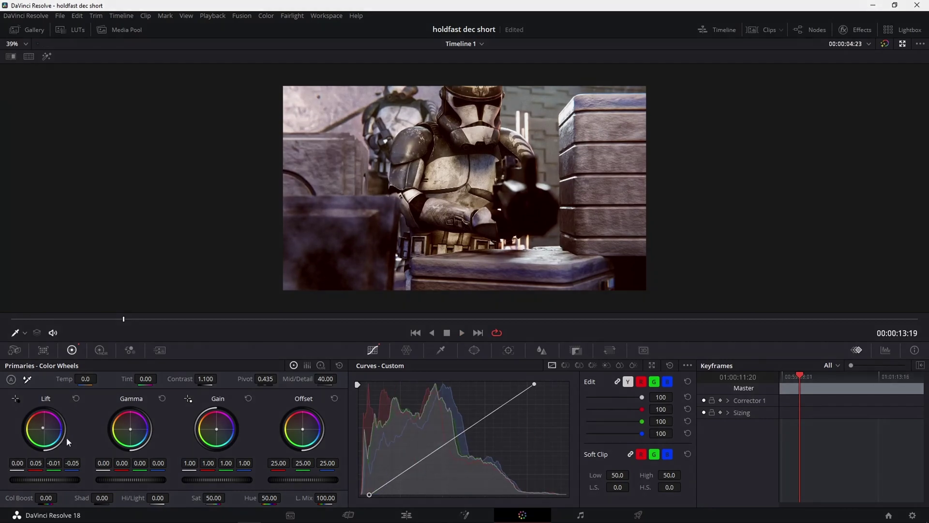
- Try violet and green tints in the Lift, settle on red 0.04, green -0.01, blue -0.04, and resume playback
{"action": "left_click_drag", "start_coordinate": [66, 437], "coordinate": [69, 437]}
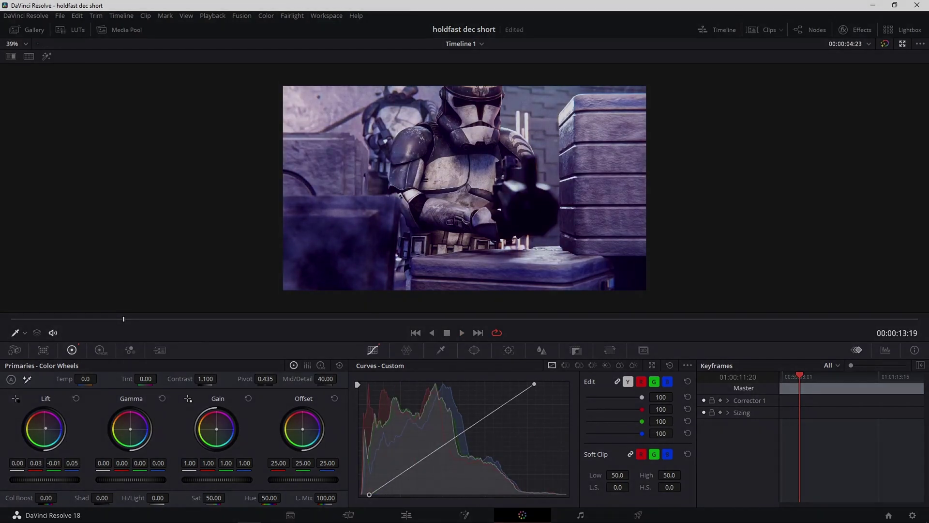
{"action": "left_click_drag", "start_coordinate": [68, 438], "coordinate": [67, 439]}
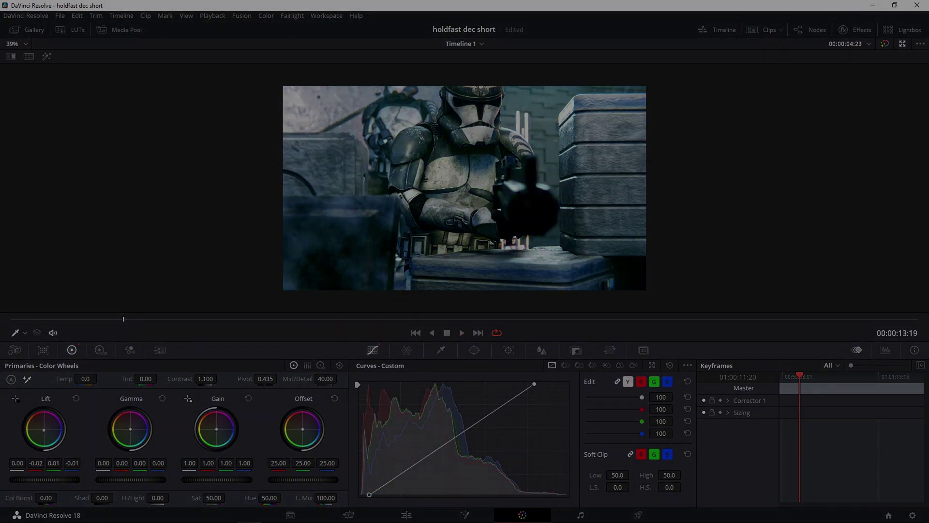
{"action": "left_click_drag", "start_coordinate": [66, 440], "coordinate": [65, 436]}
{"action": "key", "text": "space"}
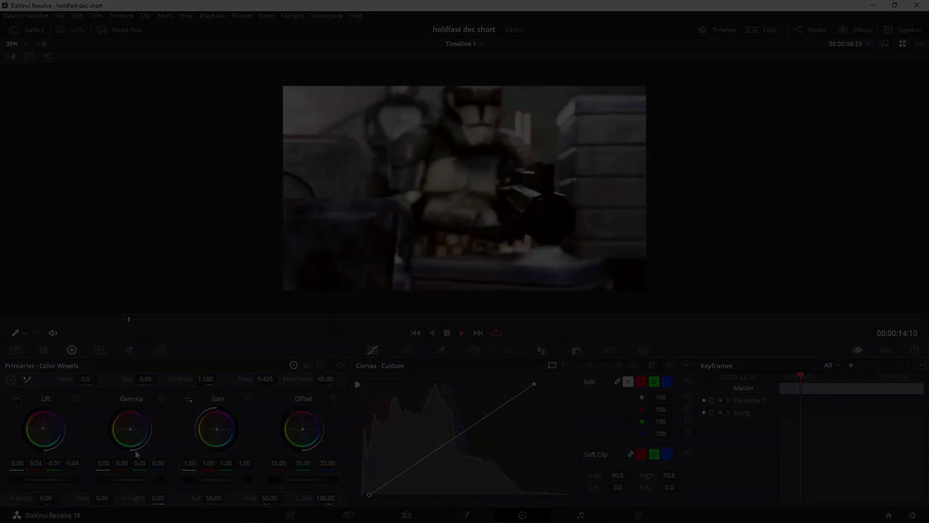